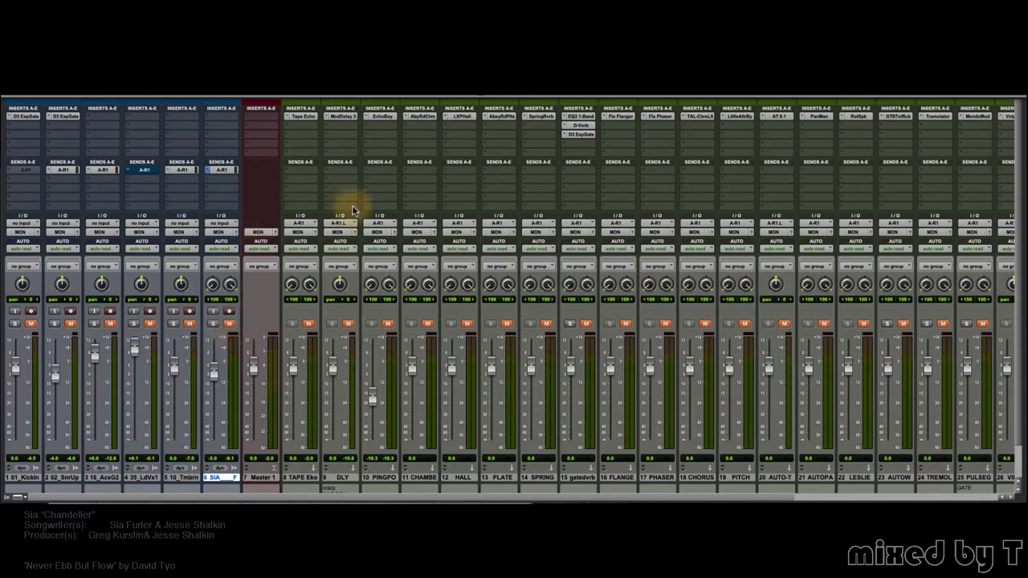
Open the Abbey Road Chambers reverb and move its window up-left over the mixer.
left_click(419, 122)
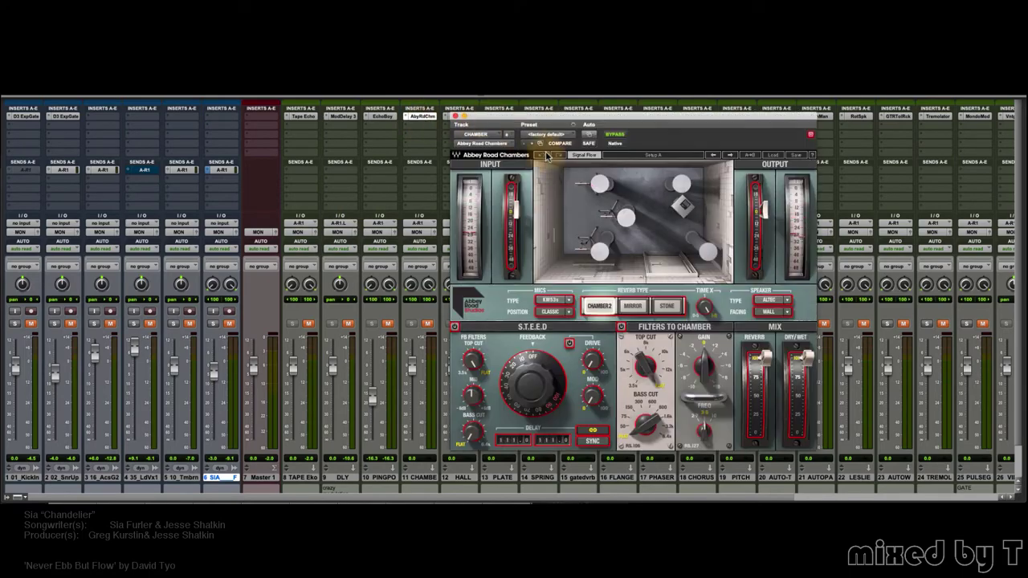
left_click_drag(594, 135, 500, 103)
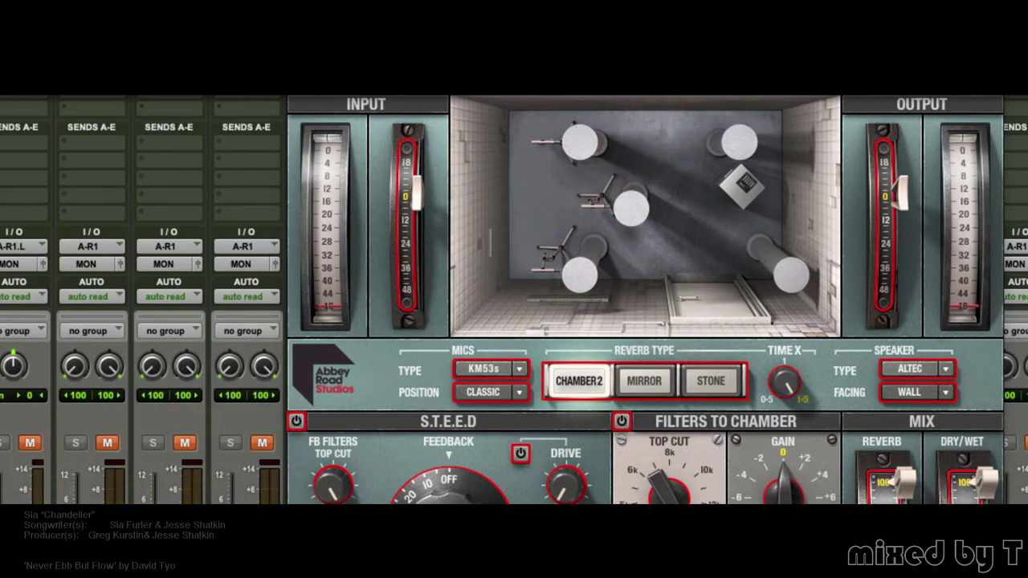
Set the playback start in the Edit window, then unmute the third mixer channel.
key("ctrl+equal")
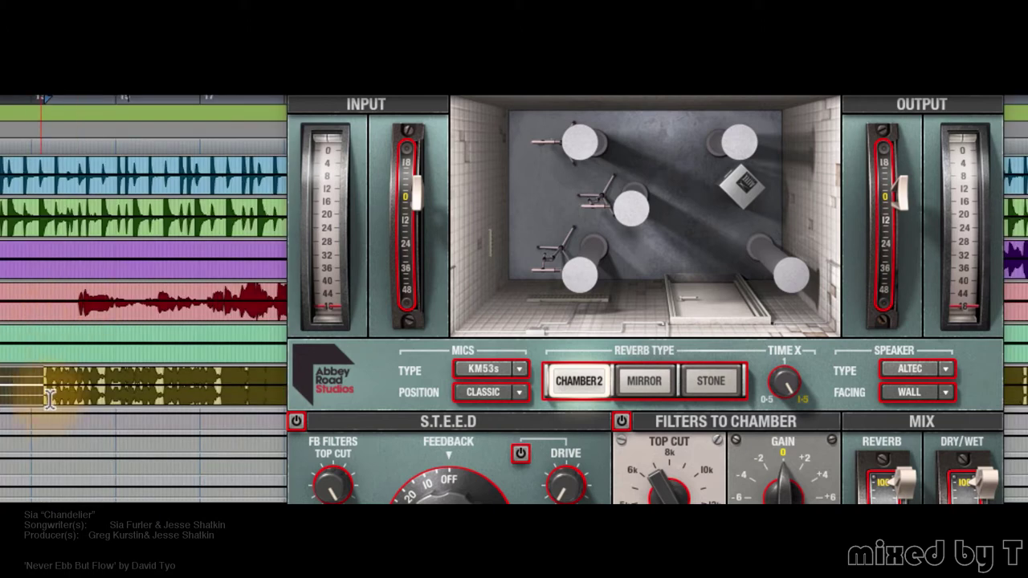
left_click(46, 385)
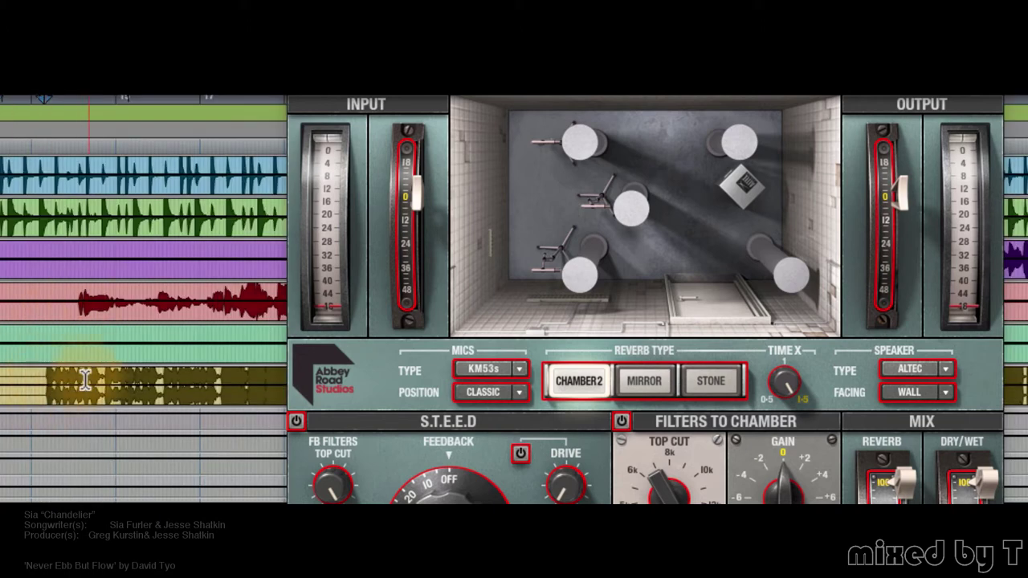
key("ctrl+equal")
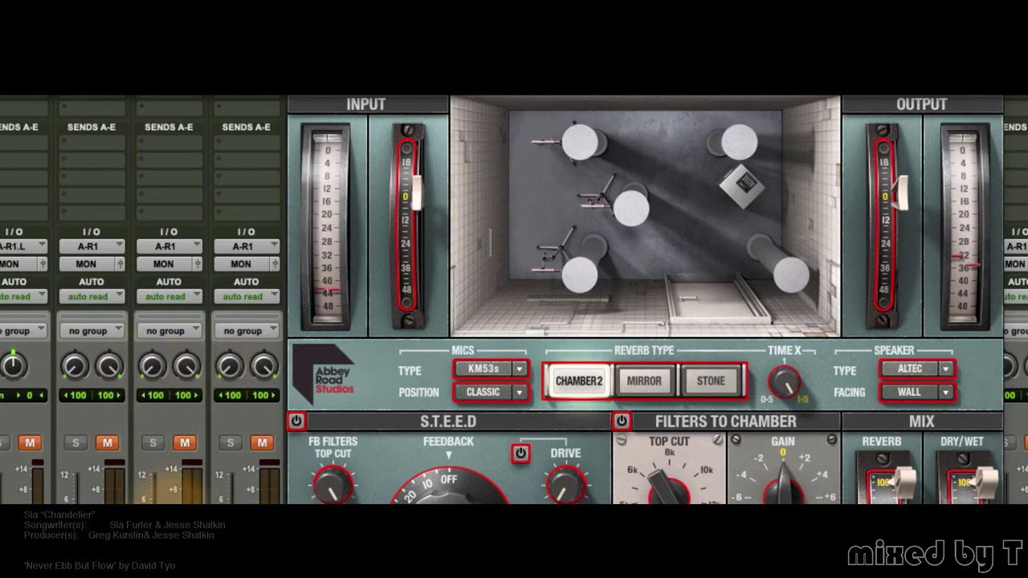
left_click(185, 442)
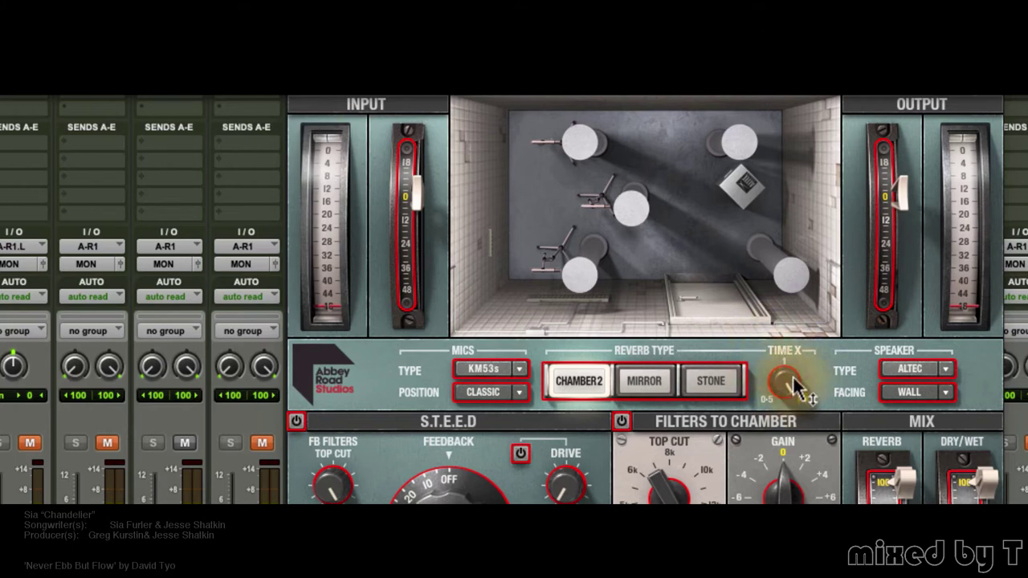
Compare the chamber Time X multiplier at 1.5, 1.0 and 0.5.
mouse_move(793, 385)
left_mouse_down()
mouse_move(793, 353)
mouse_move(794, 378)
left_mouse_up()
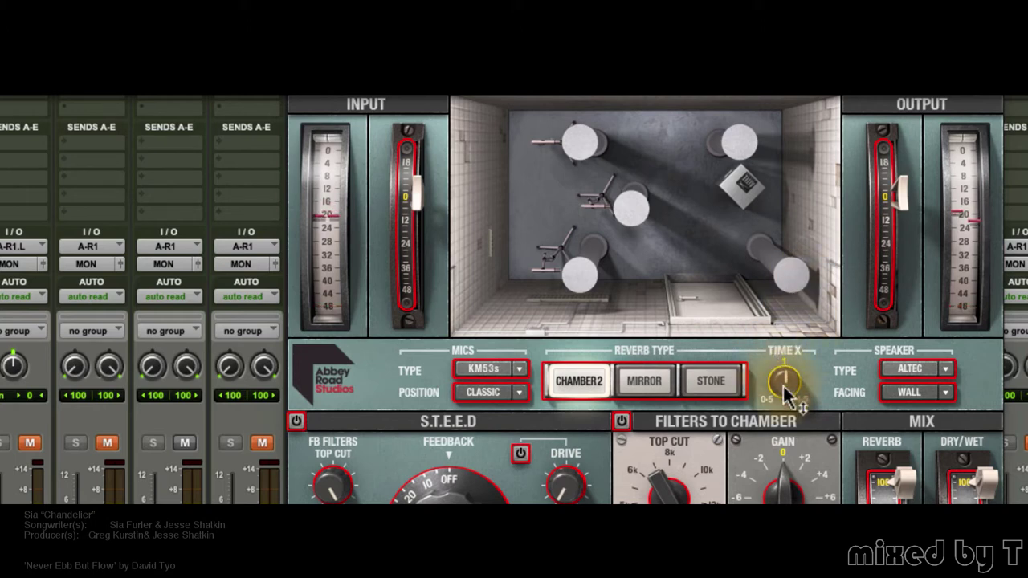
mouse_move(784, 384)
left_mouse_down()
mouse_move(787, 374)
mouse_move(786, 400)
left_mouse_up()
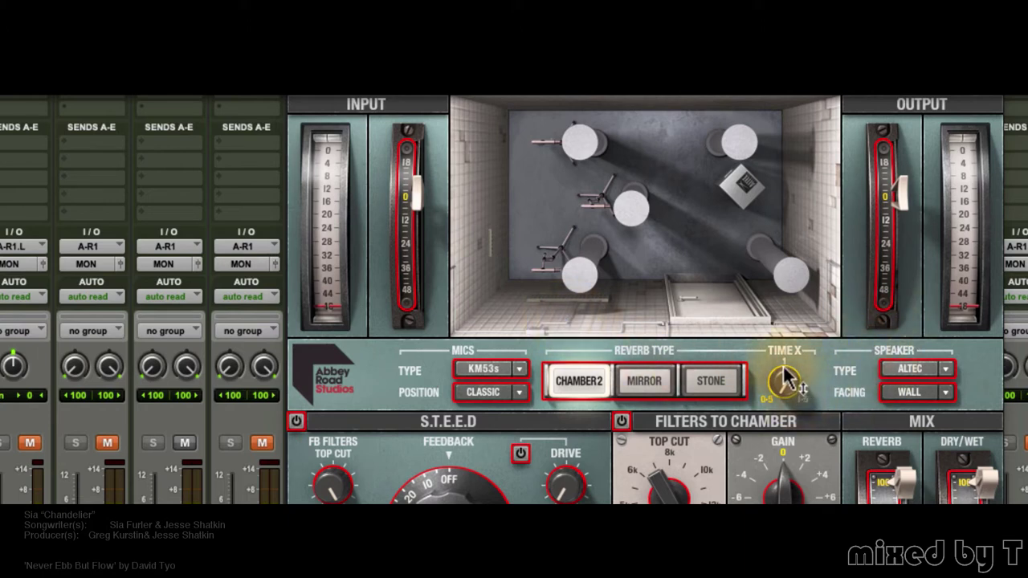
mouse_move(787, 381)
left_mouse_down()
mouse_move(787, 400)
mouse_move(780, 379)
left_mouse_up()
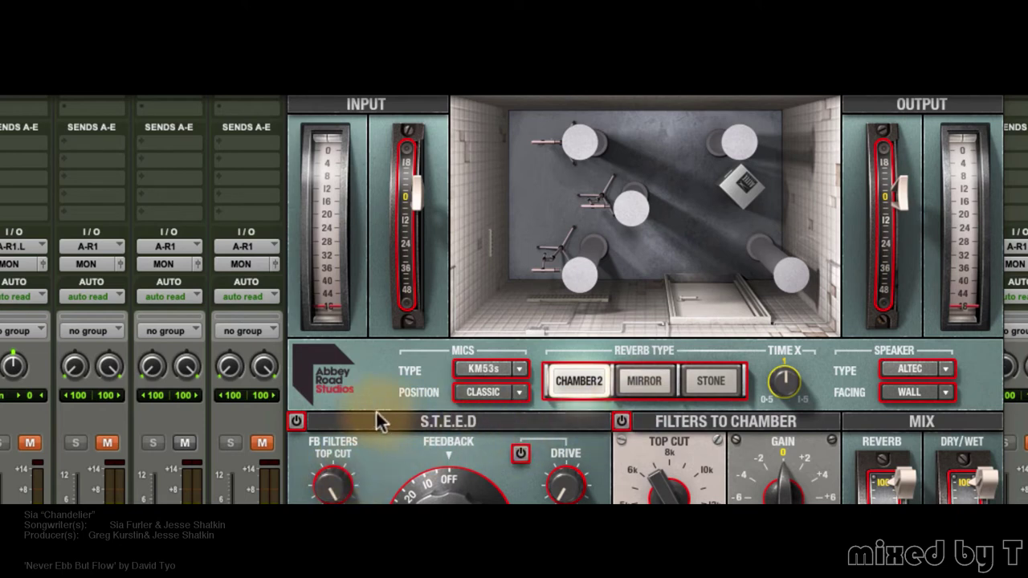
Disable the S.T.E.E.D. section, listen, then re-enable it.
left_click(296, 421)
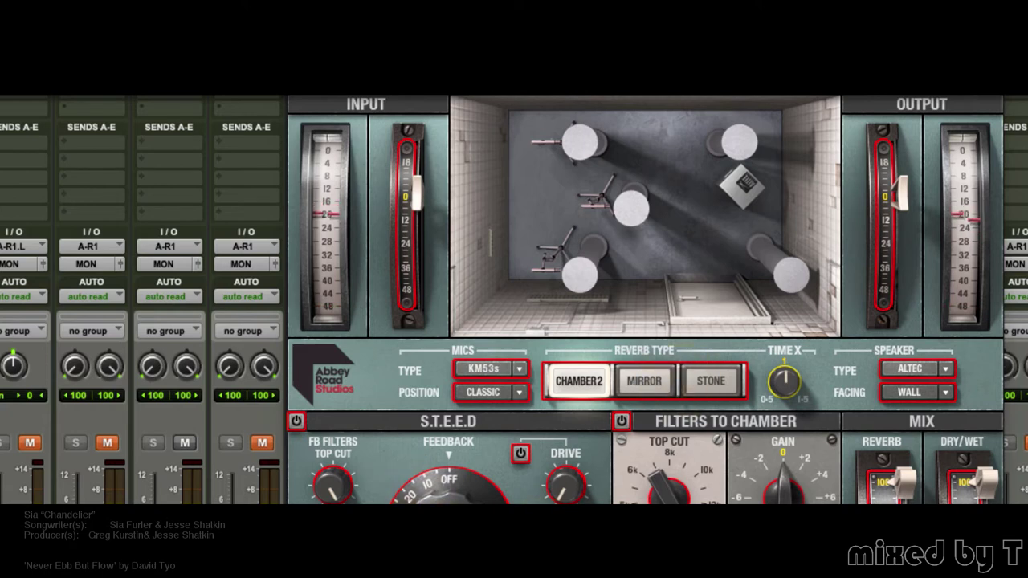
left_click(296, 421)
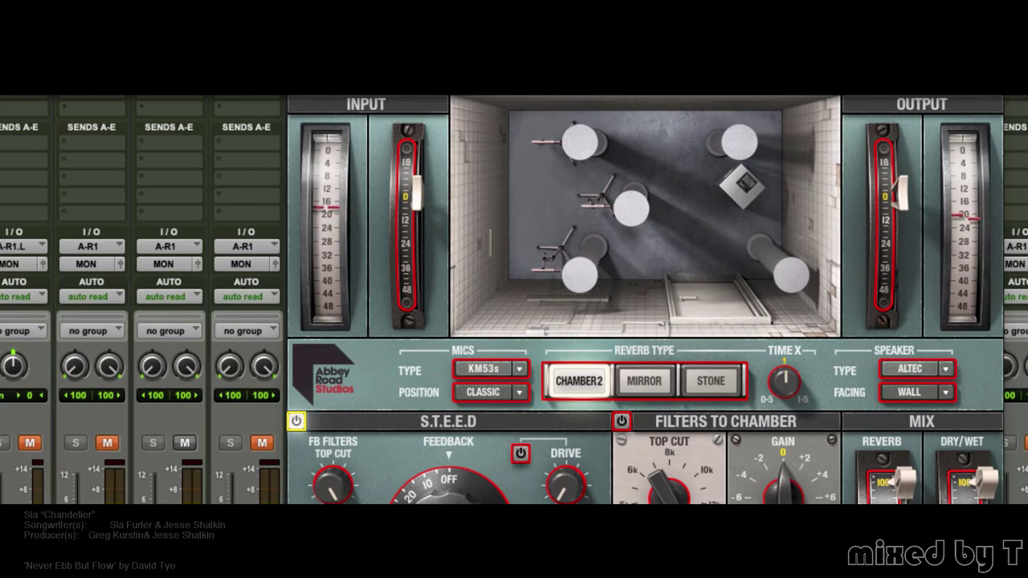
Turn the S.T.E.E.D. FEEDBACK knob up to 4.6 %.
left_click_drag(450, 482, 450, 473)
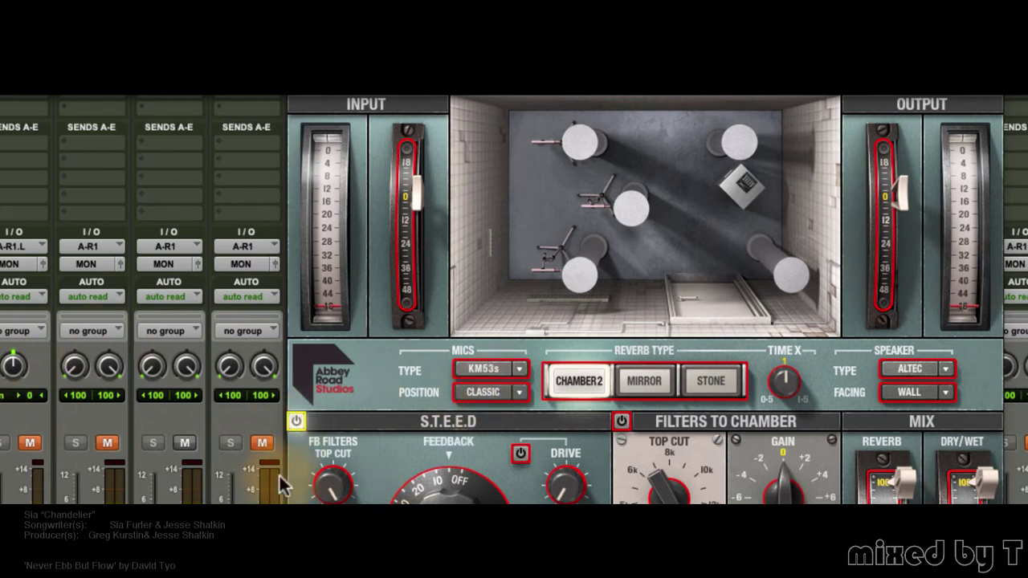
key("ctrl+equal")
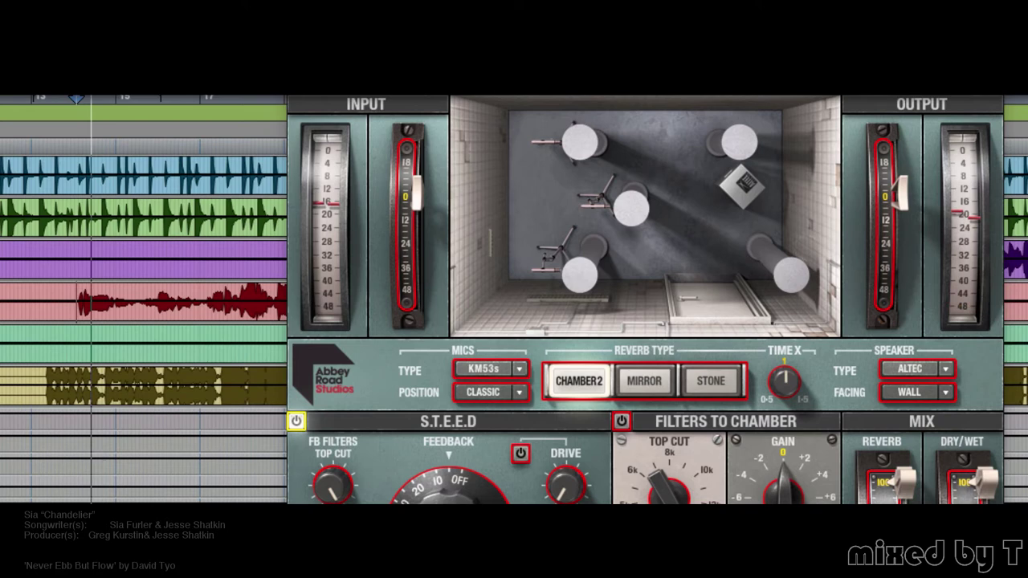
key("ctrl+equal")
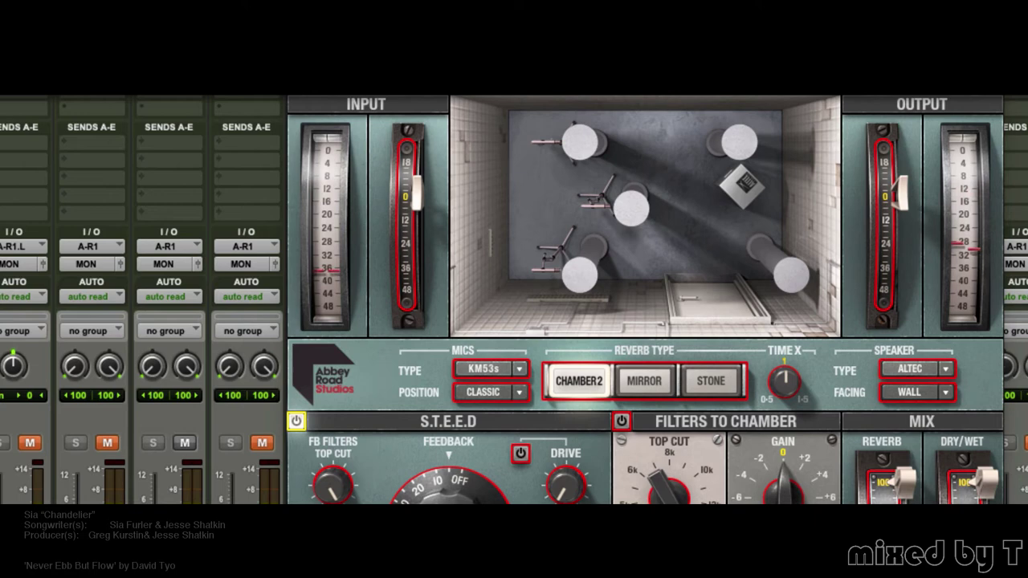
Raise the reverb Time X multiplier from 1.0 to about 1.3.
left_click(783, 384)
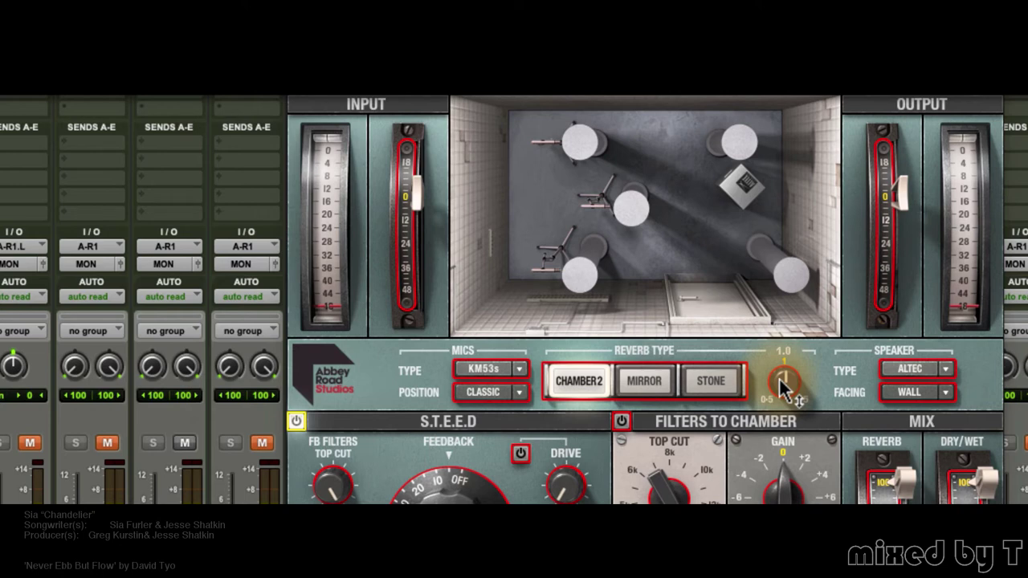
left_click_drag(779, 378, 797, 379)
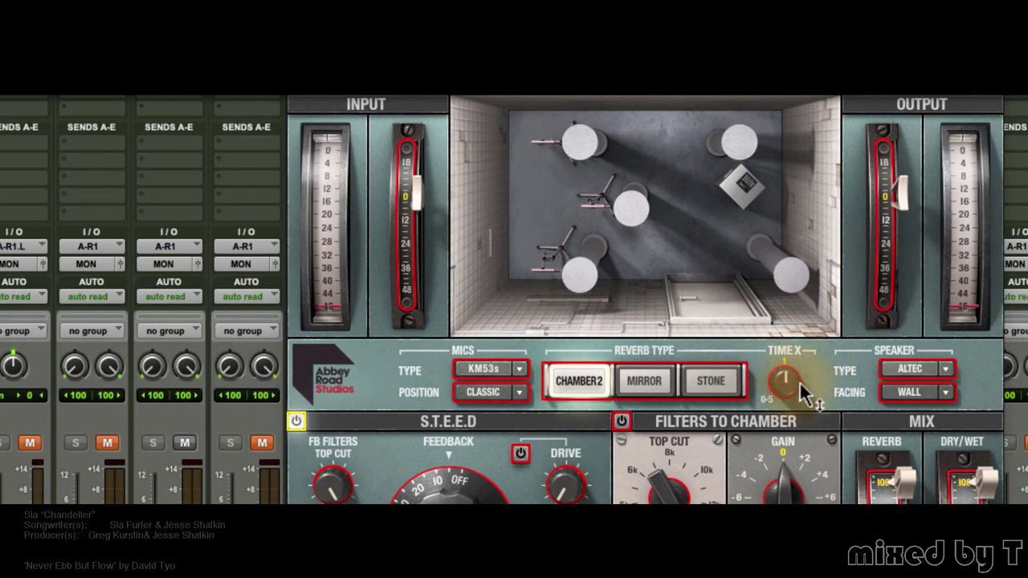
mouse_move(783, 382)
left_click_drag(793, 385, 783, 382)
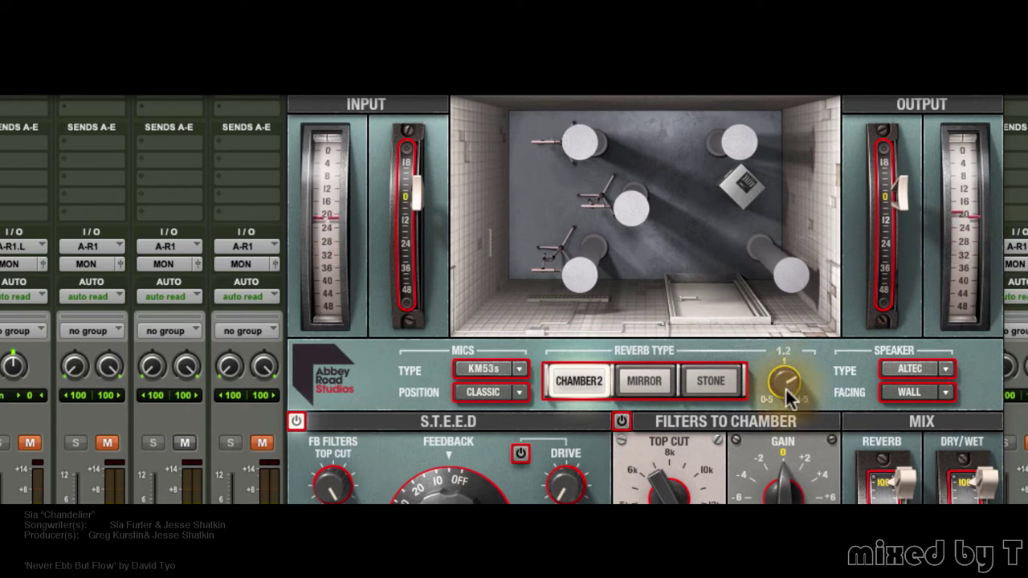
scroll(786, 387, "up", 4)
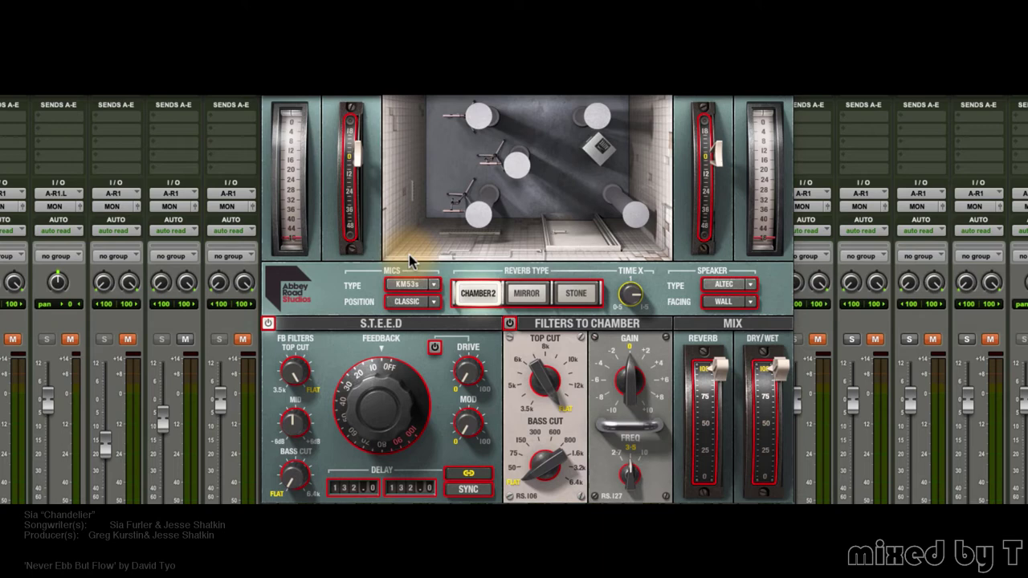
key("ctrl+equal")
left_click(231, 225)
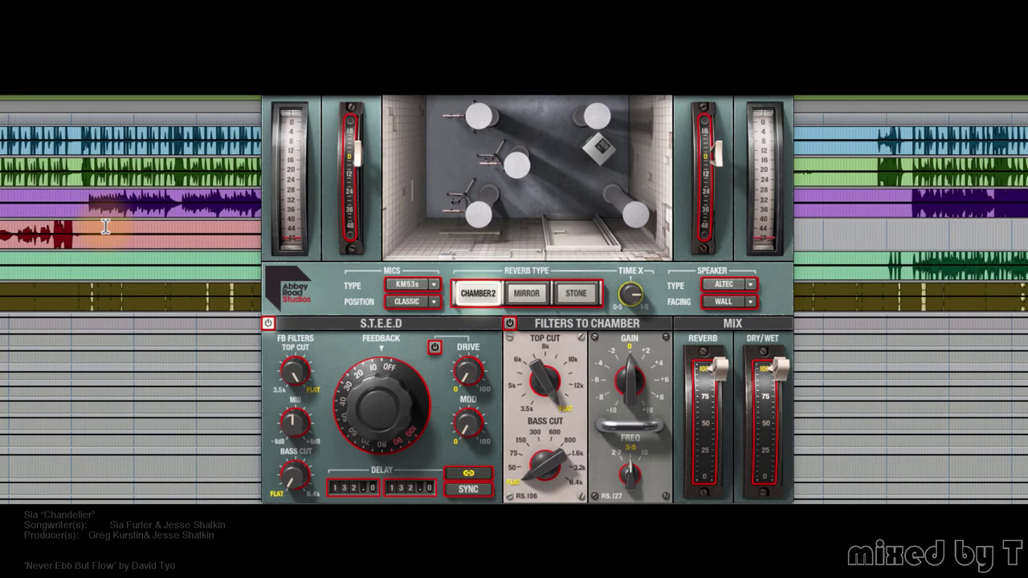
key("ctrl+equal")
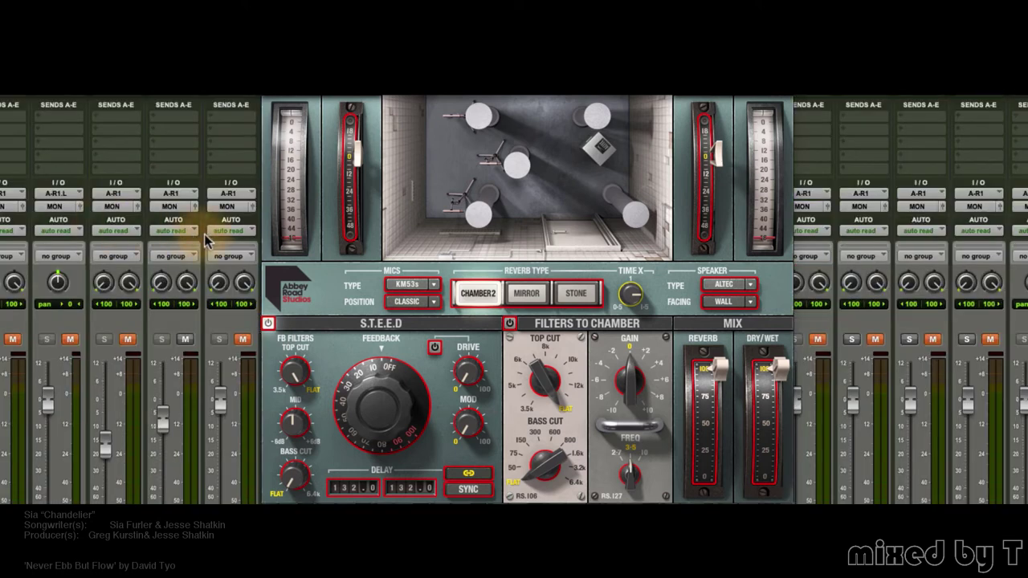
left_click_drag(163, 419, 163, 416)
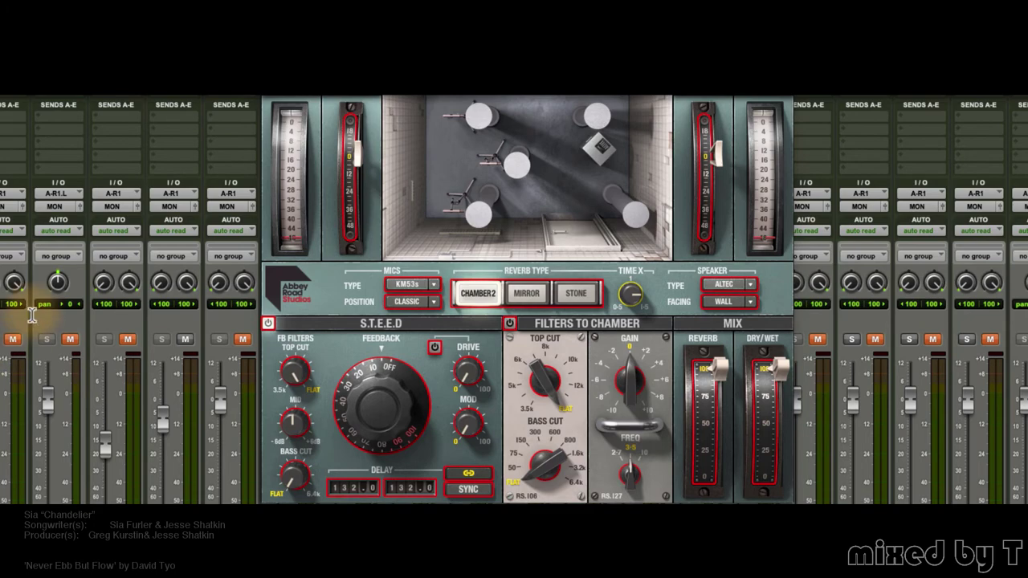
key("ctrl+equal")
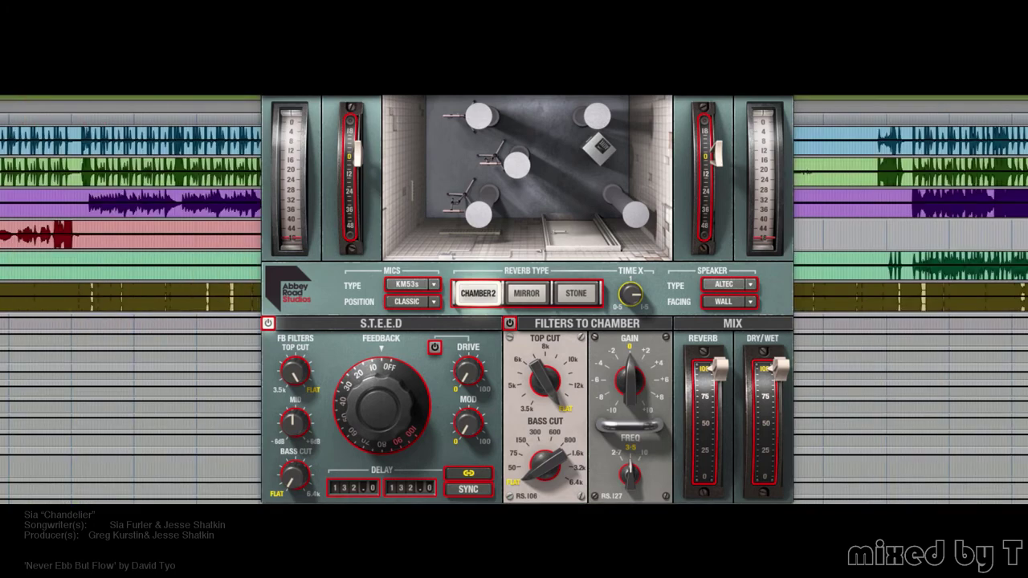
key("ctrl+equal")
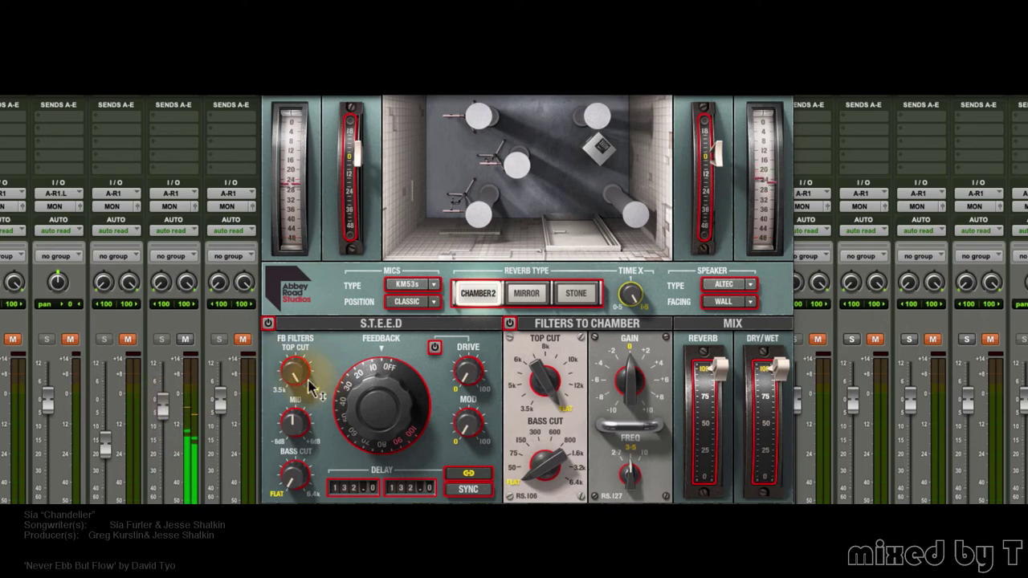
mouse_move(294, 371)
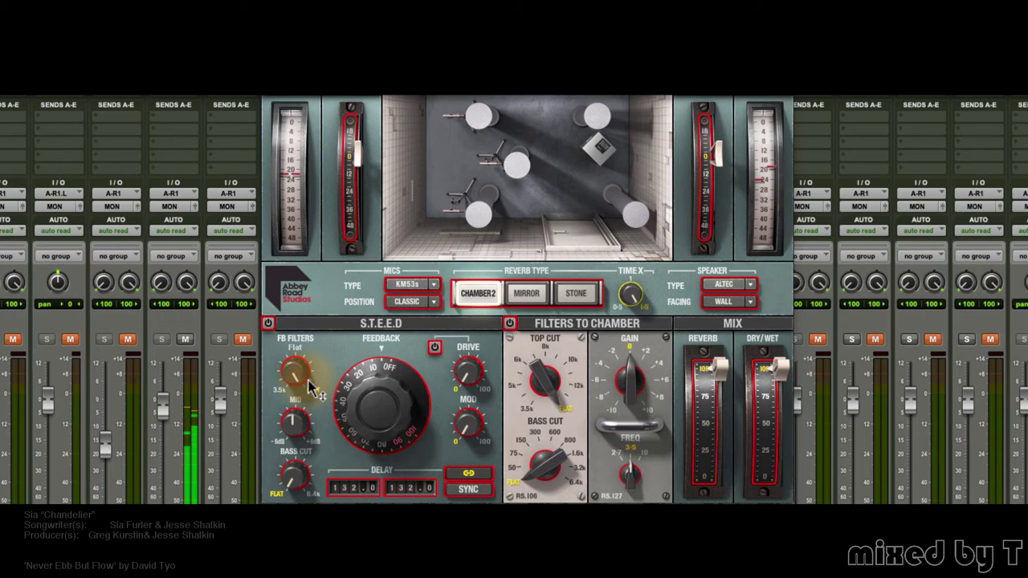
Compare the fourth channel muted and unmuted, lowering its fader slightly in between.
left_click(186, 340)
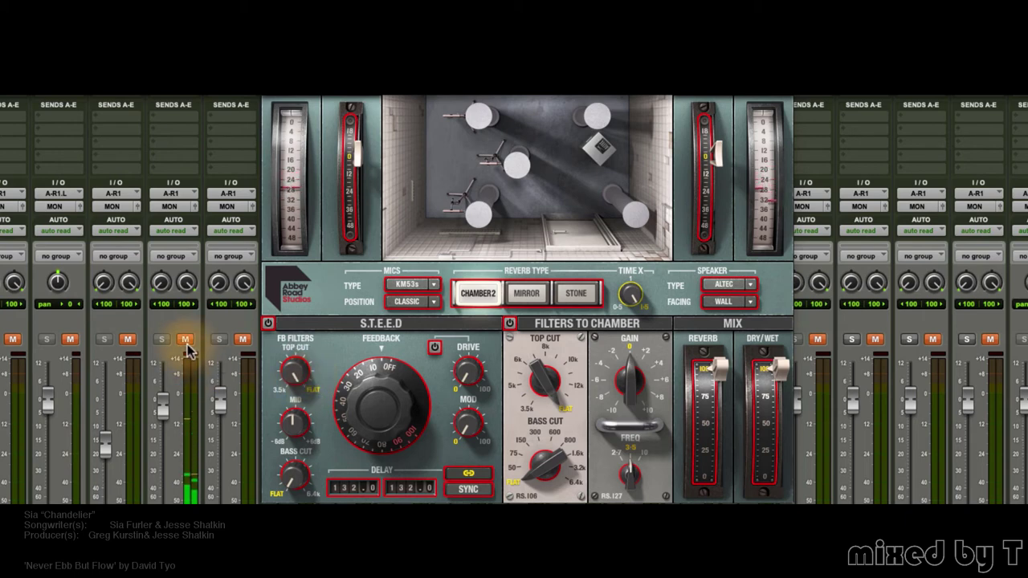
left_click(185, 341)
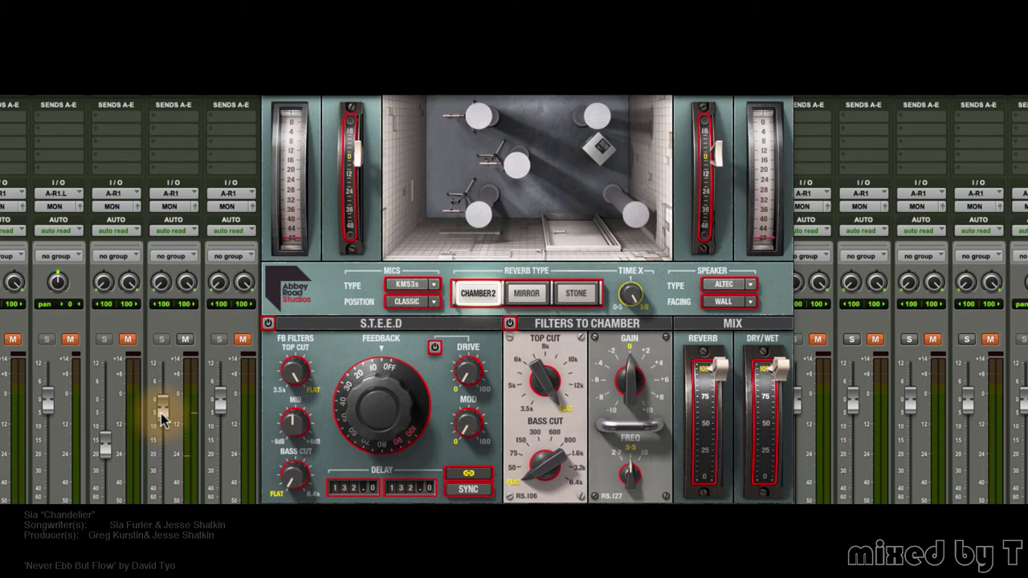
left_click_drag(161, 413, 163, 435)
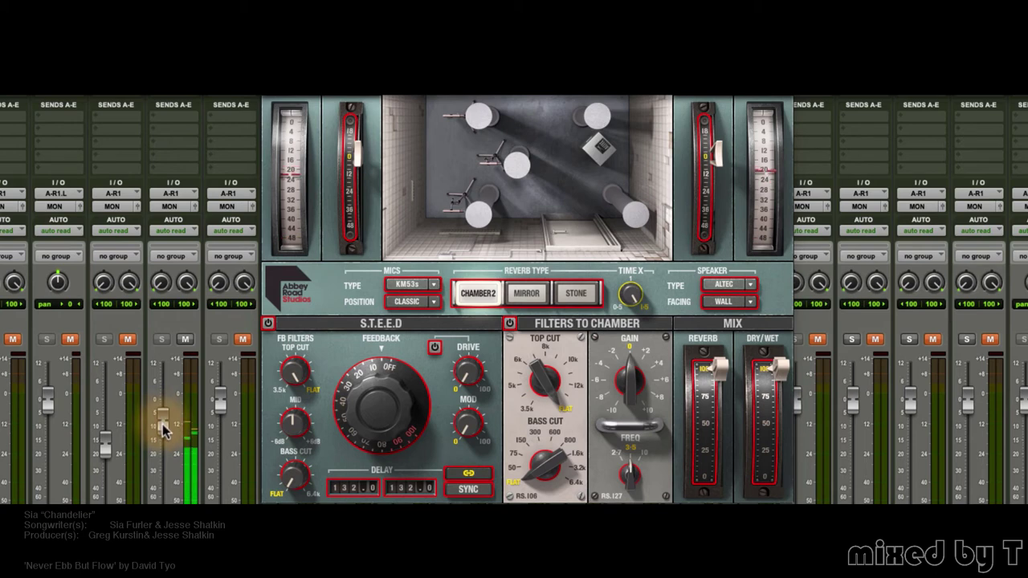
left_click(185, 342)
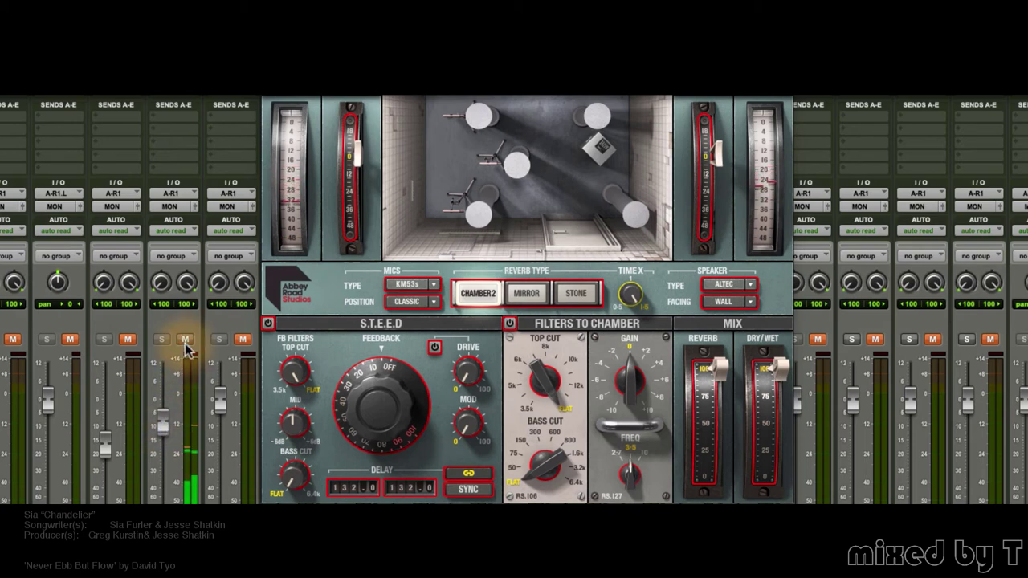
left_click(184, 342)
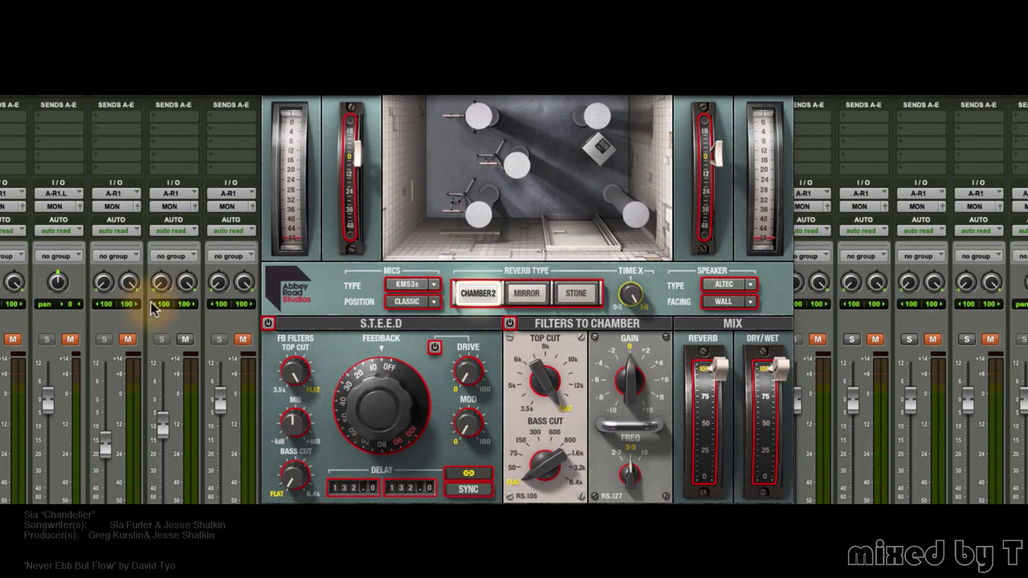
Switch to the Edit window and back, then briefly mute and unmute the channel.
key("ctrl+equal")
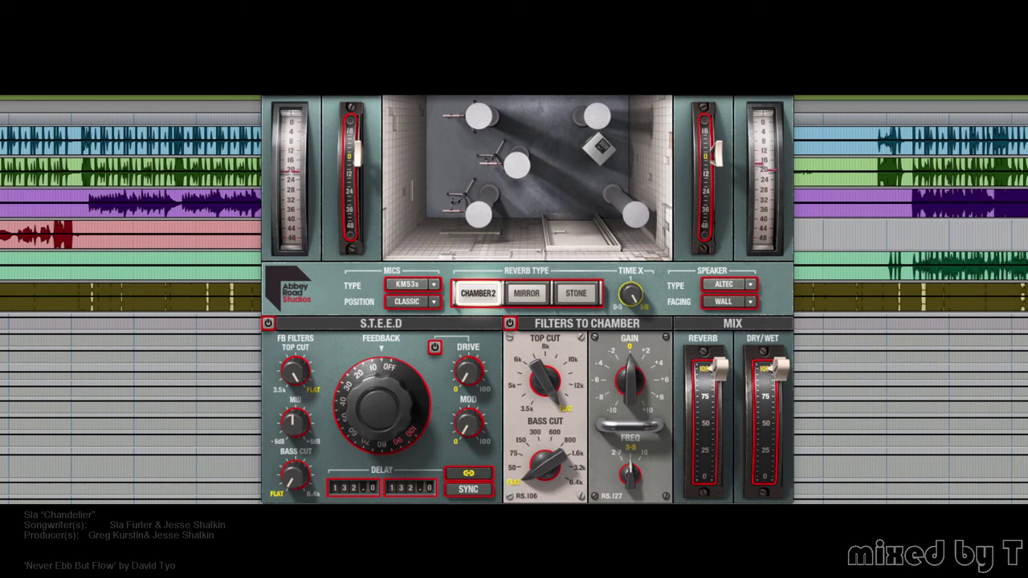
key("ctrl+equal")
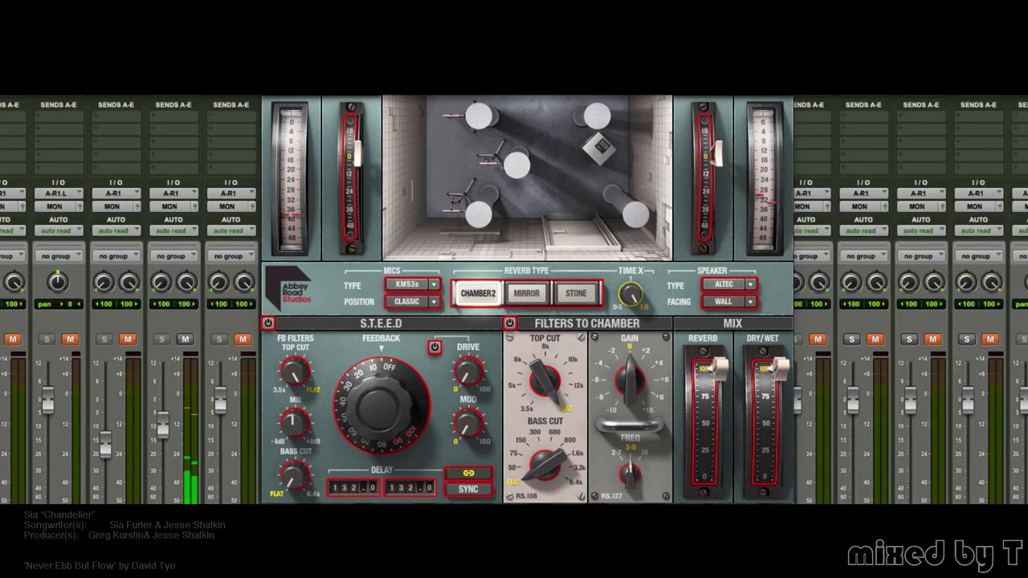
left_click(184, 340)
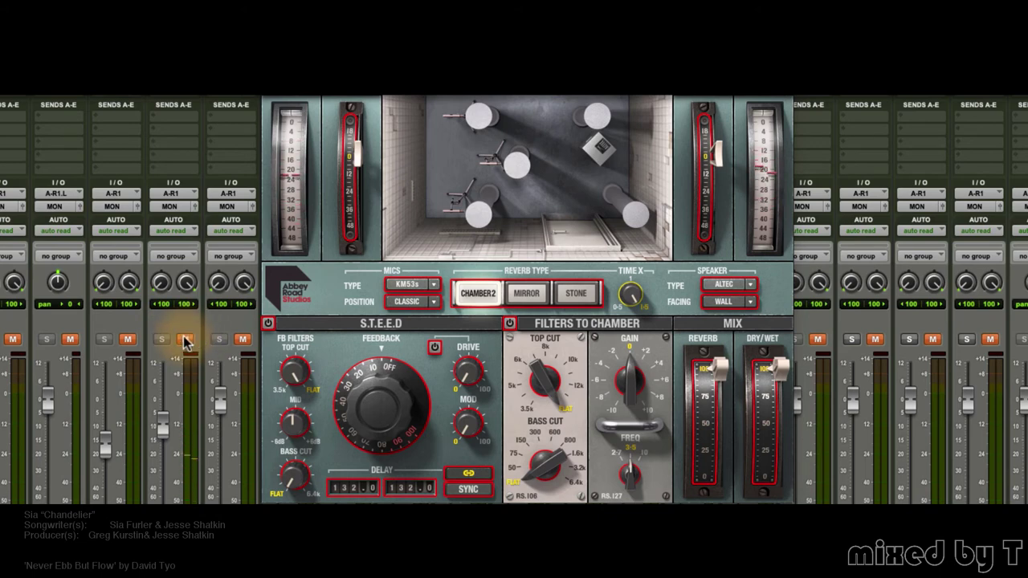
left_click(184, 340)
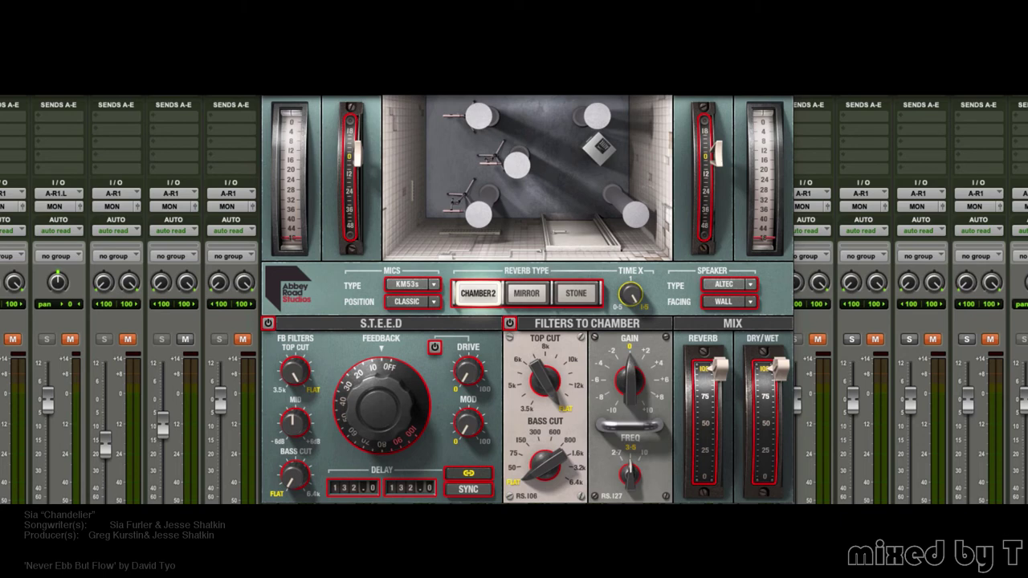
Show the Edit window and transport, select the tempo field, and start playback.
key("ctrl+equal")
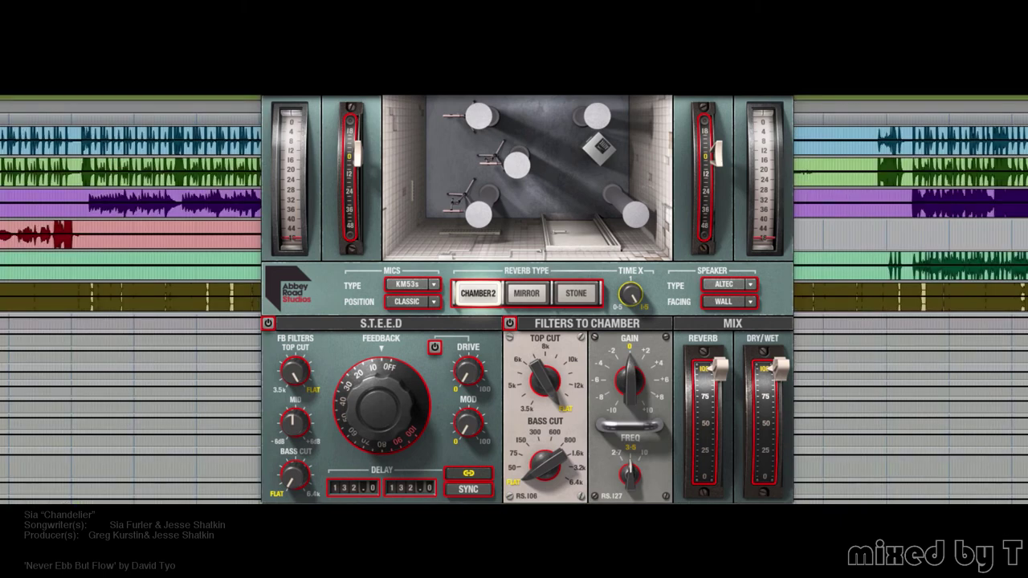
key("ctrl+1")
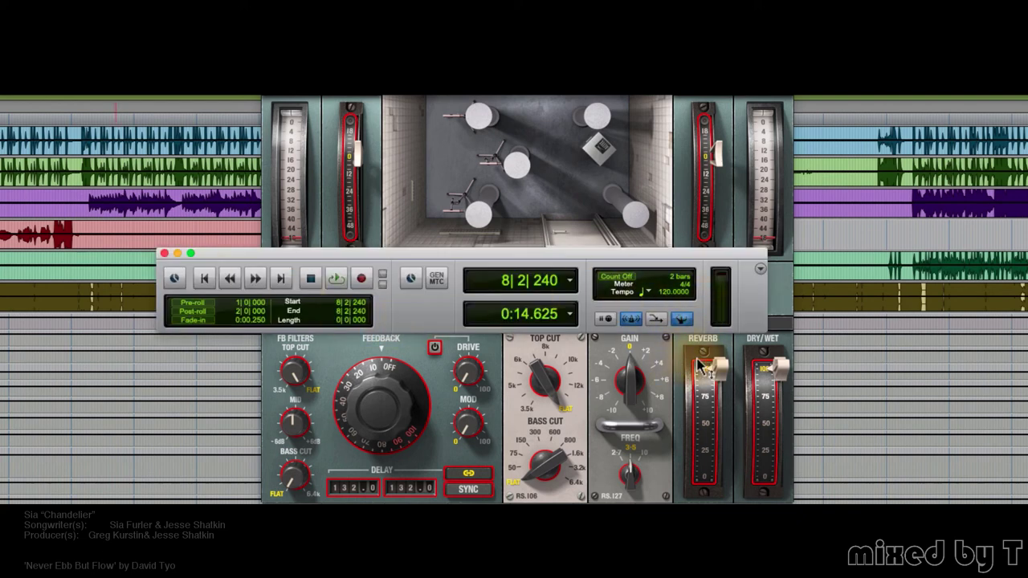
left_click(667, 293)
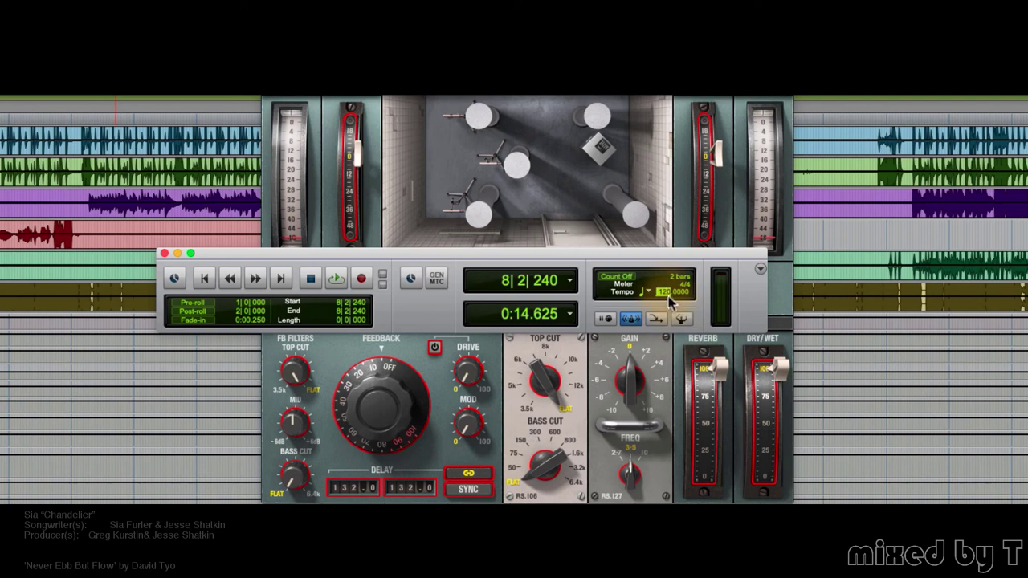
key("space")
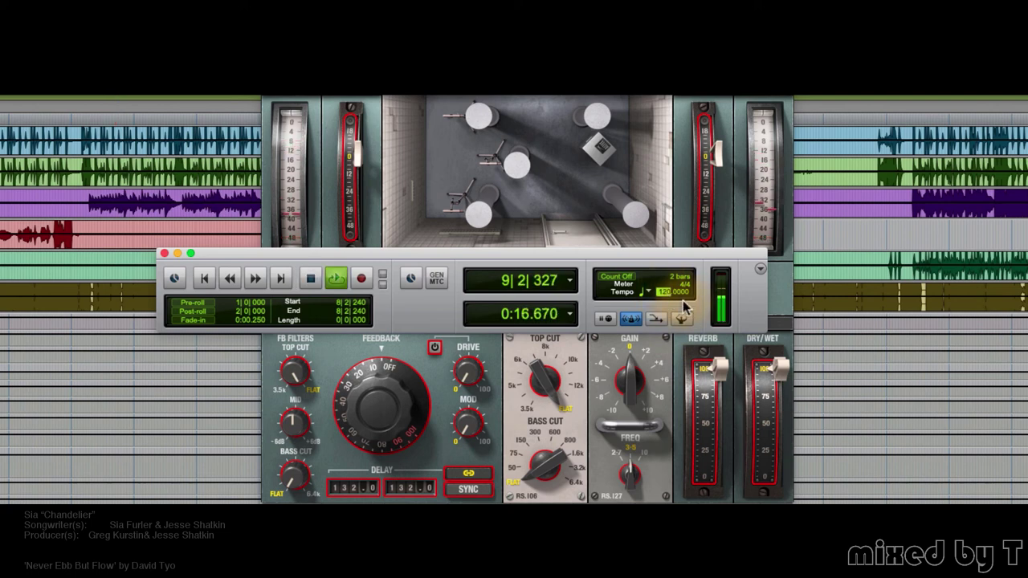
type("67")
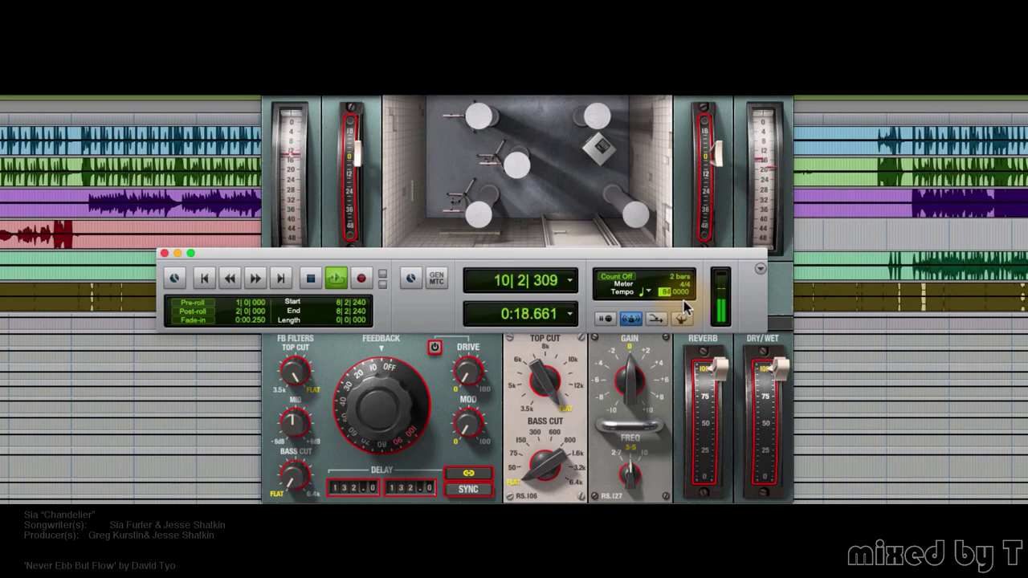
type("84")
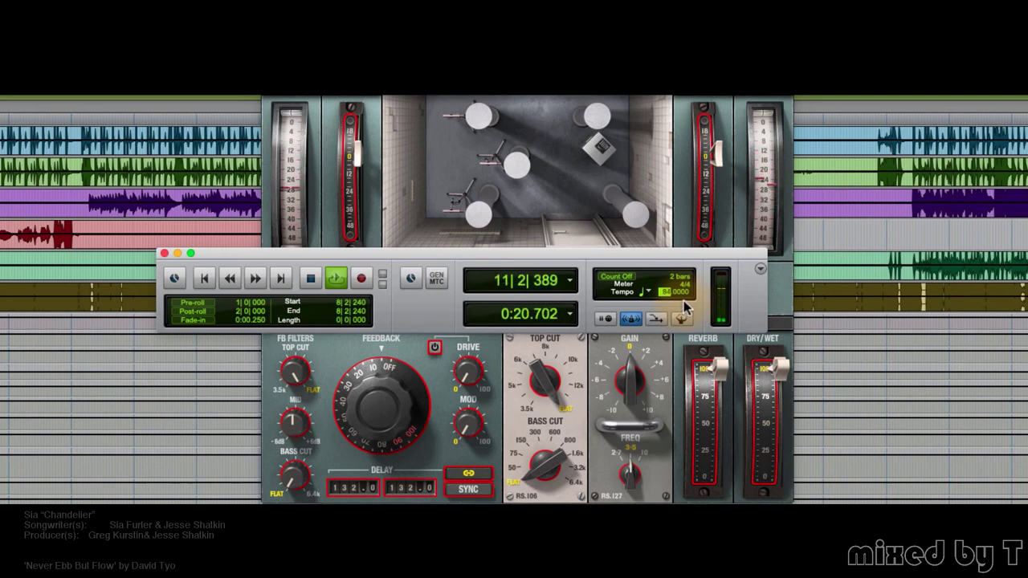
type("63")
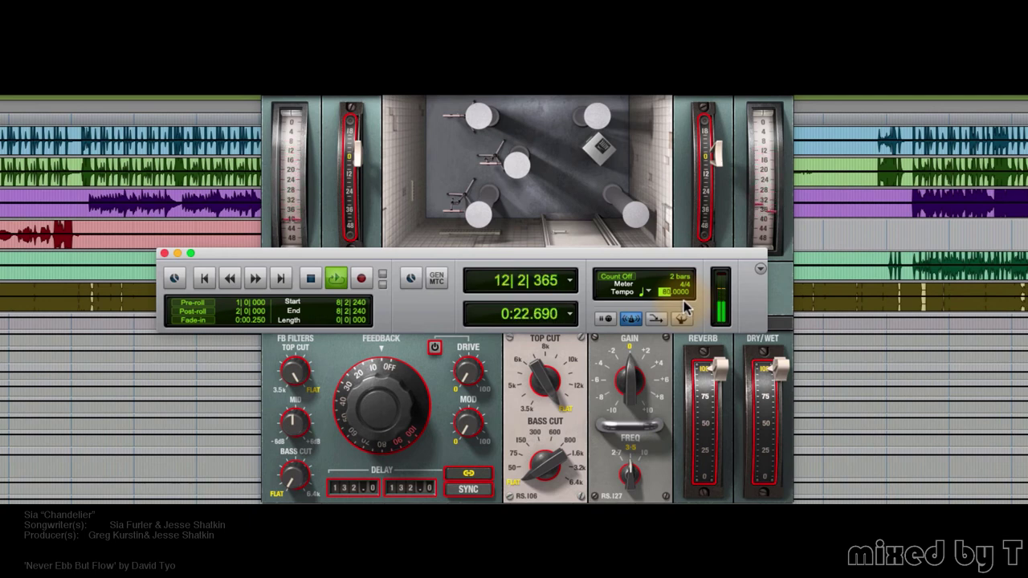
Tap the tempo to 81 BPM, stop playback, and move Calculator over the plug-in.
key("t")
key("t")
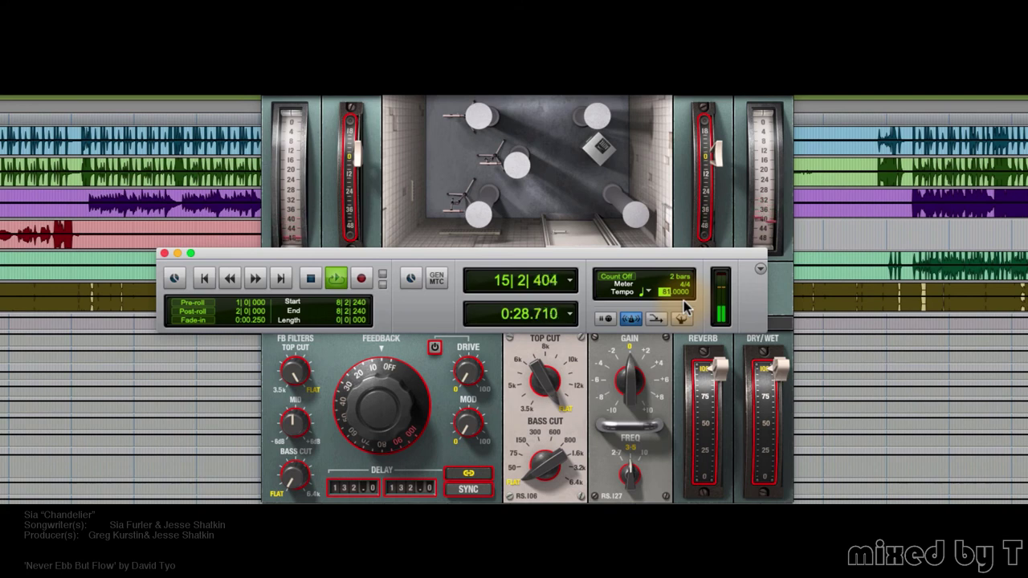
key("t")
key("t")
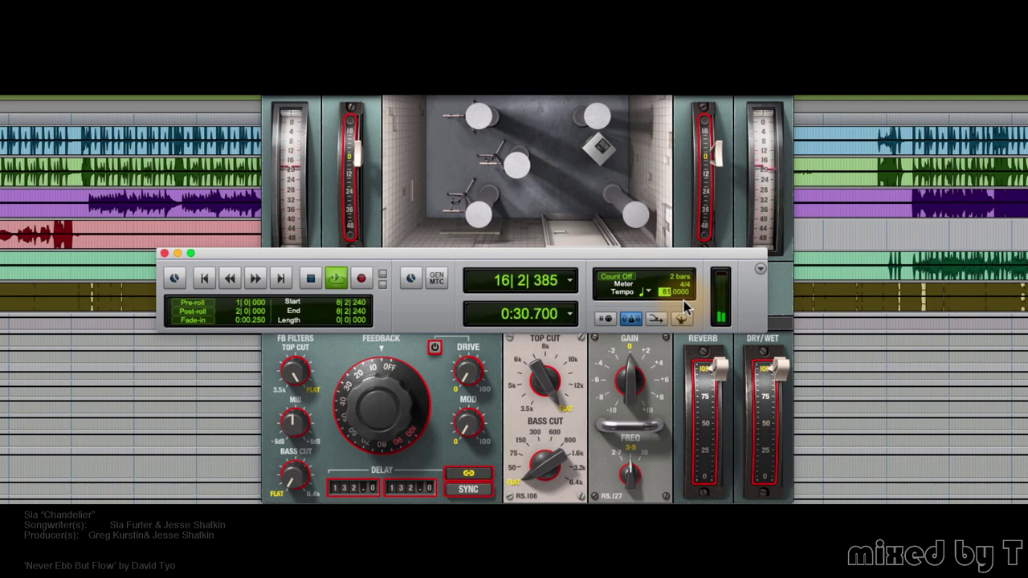
key("t")
key("t")
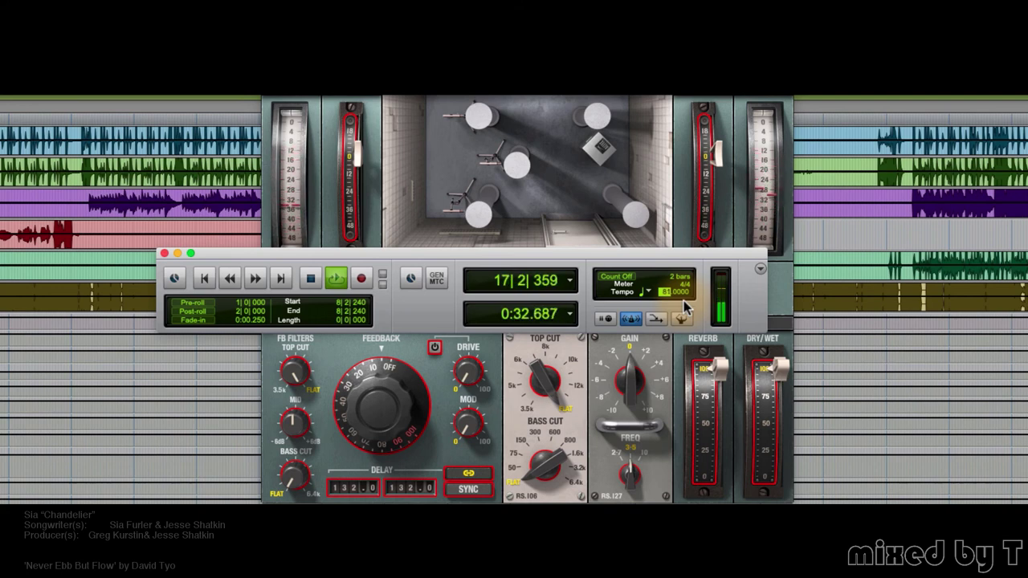
key("space")
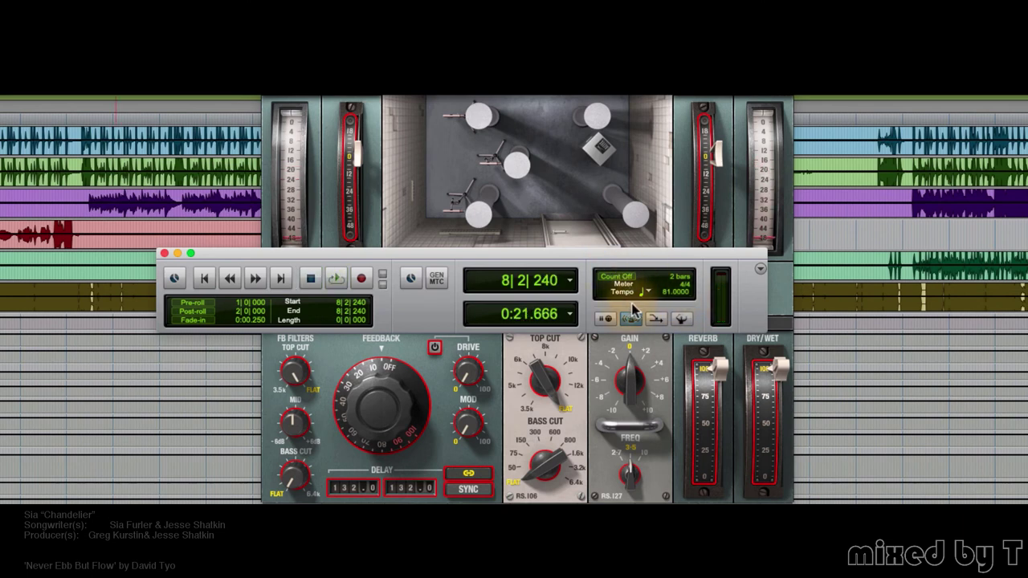
left_click(666, 293)
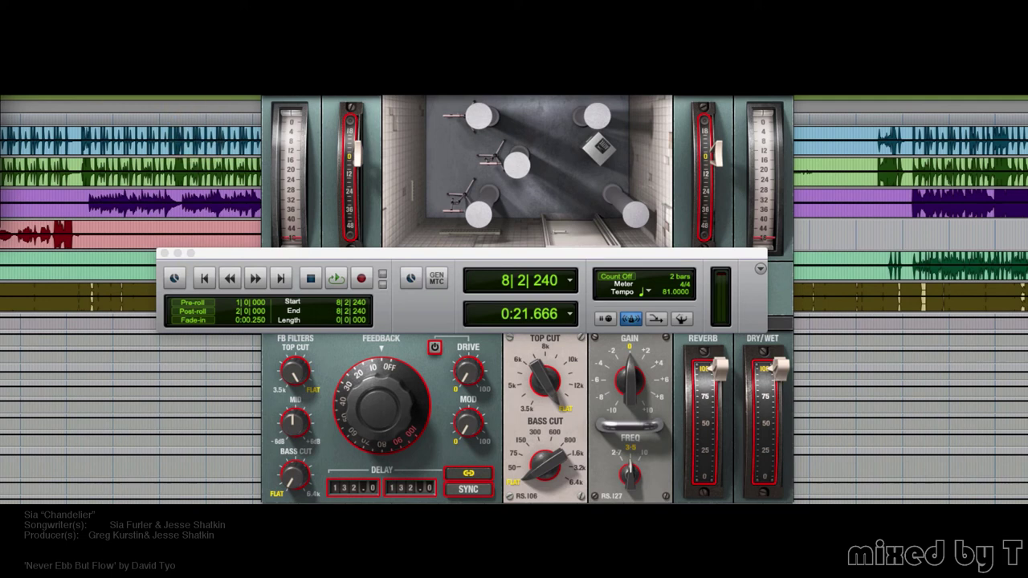
left_click_drag(157, 330, 333, 221)
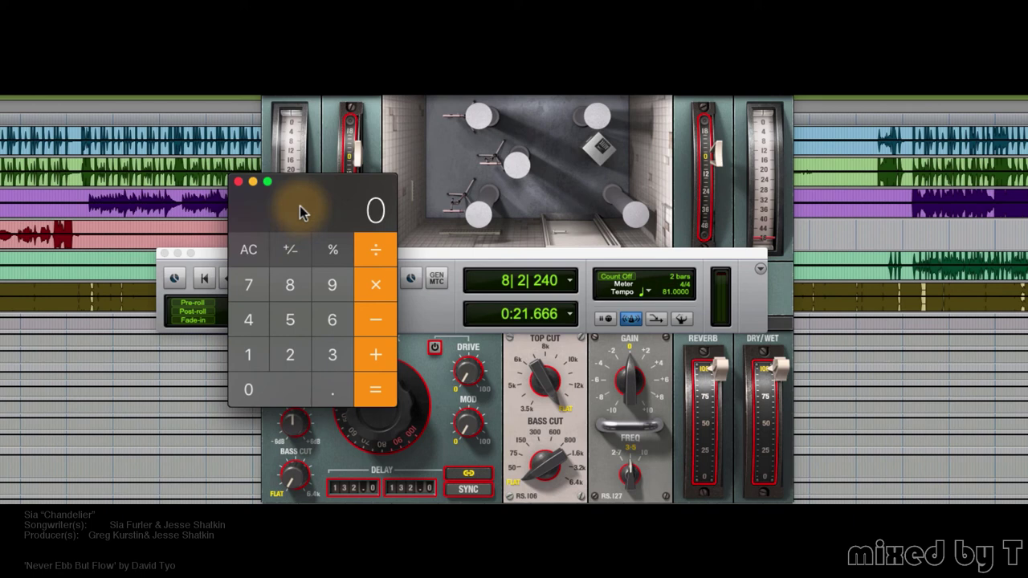
Calculate 60 ÷ 81 in Calculator, giving 0.7407 seconds per beat.
type("60")
key("slash")
type("81")
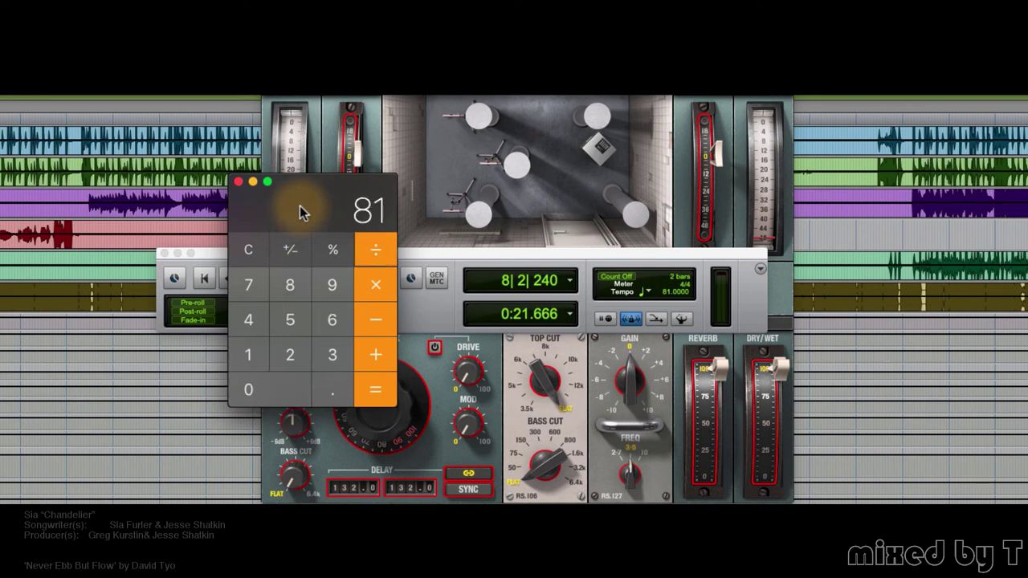
key("Return")
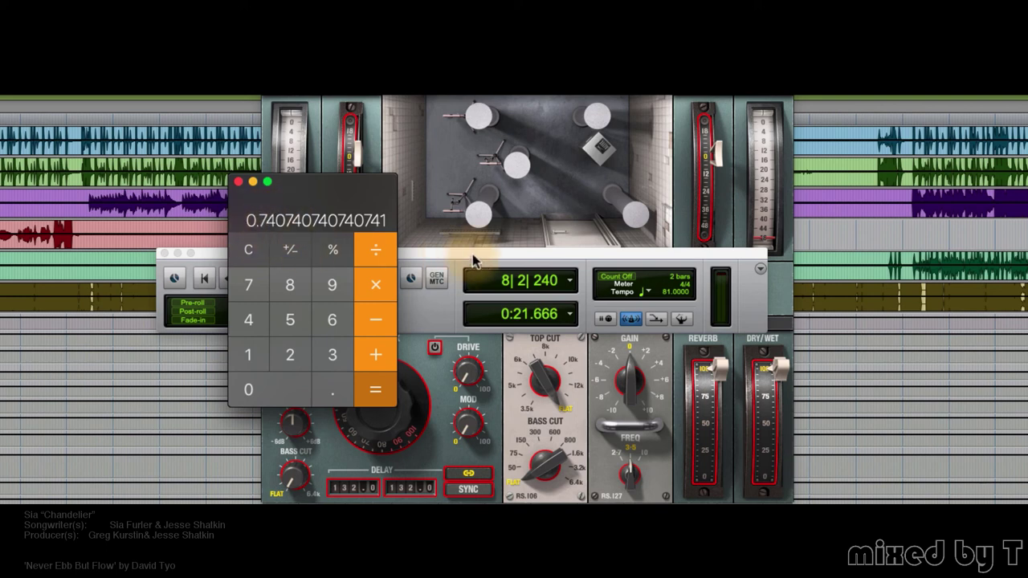
Bring Pro Tools forward and close the floating Transport window to reveal Abbey Road Chambers.
left_click(440, 369)
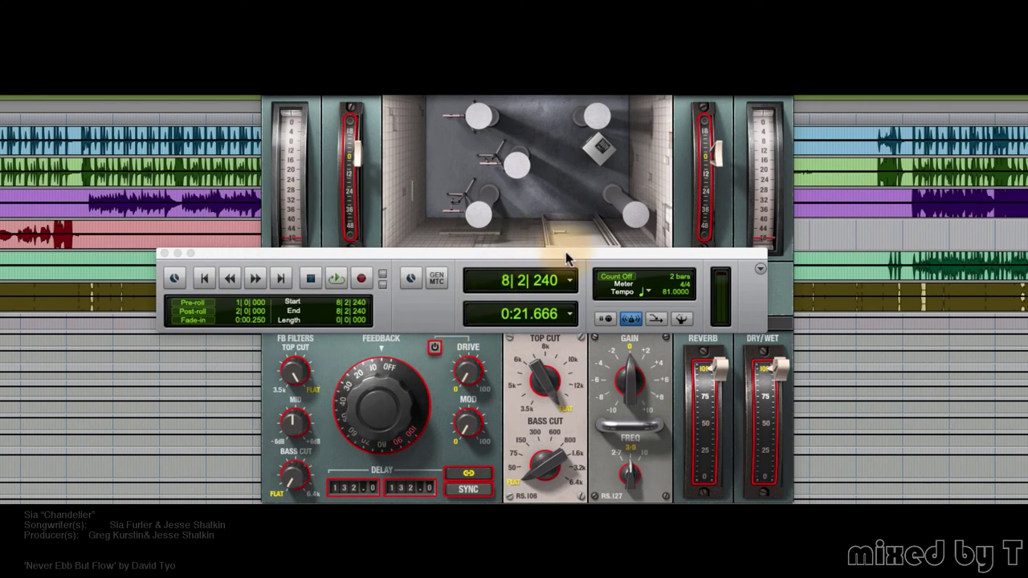
left_click(164, 252)
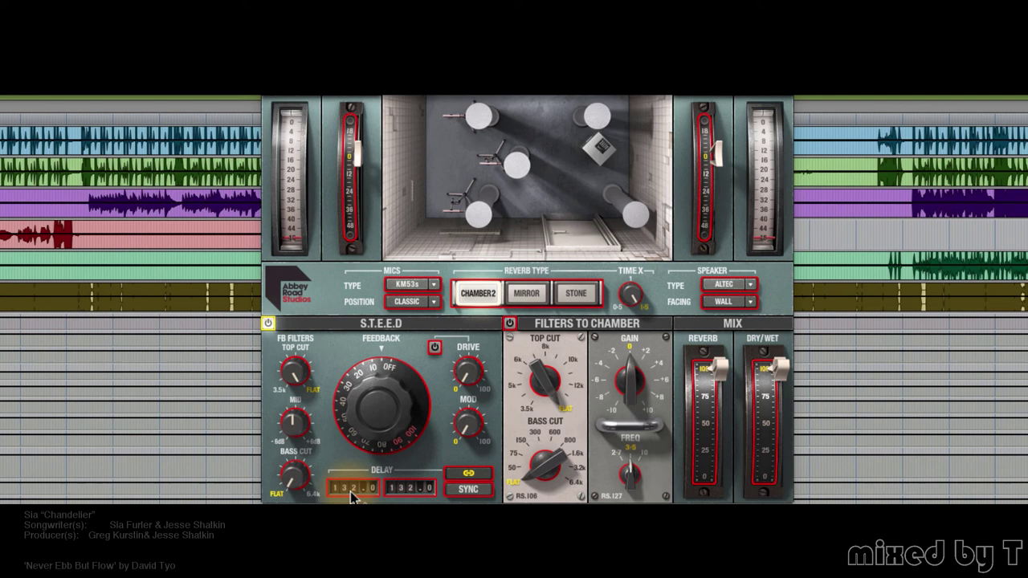
Divide the 0.7407 s beat by 4 in Calculator for a 0.1852 s sixteenth note.
key("super+Tab")
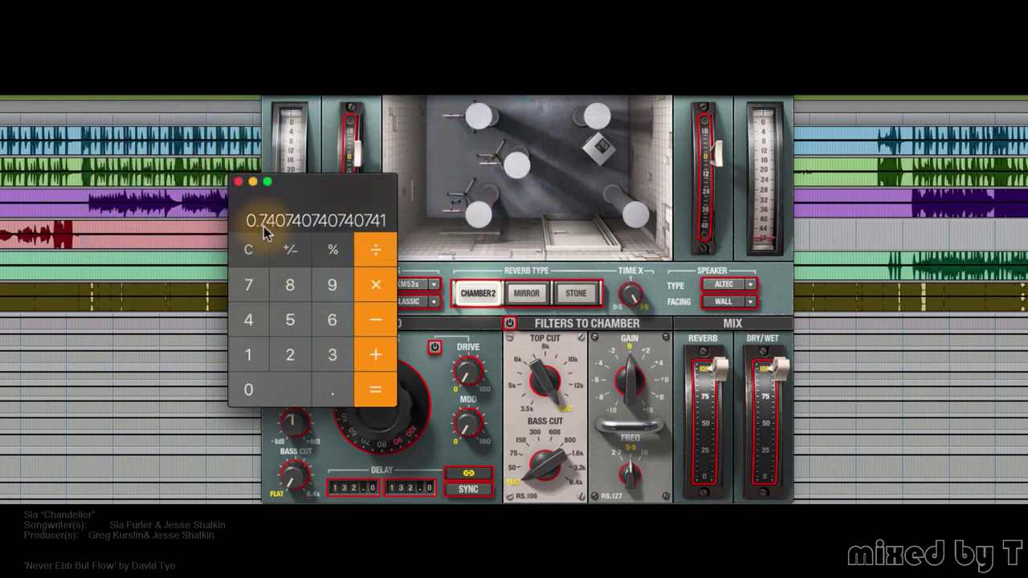
left_click(378, 249)
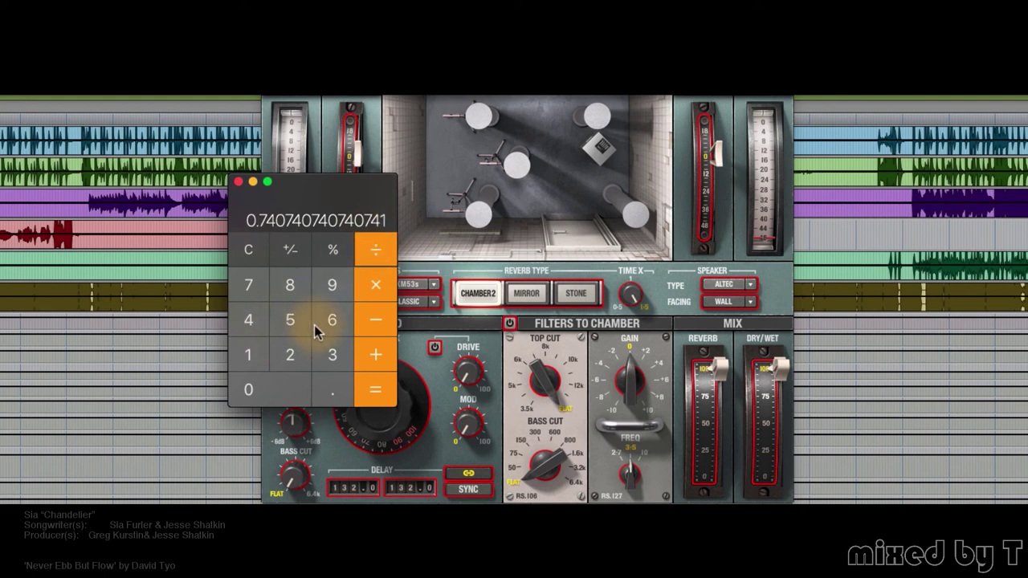
left_click(253, 322)
left_click(378, 392)
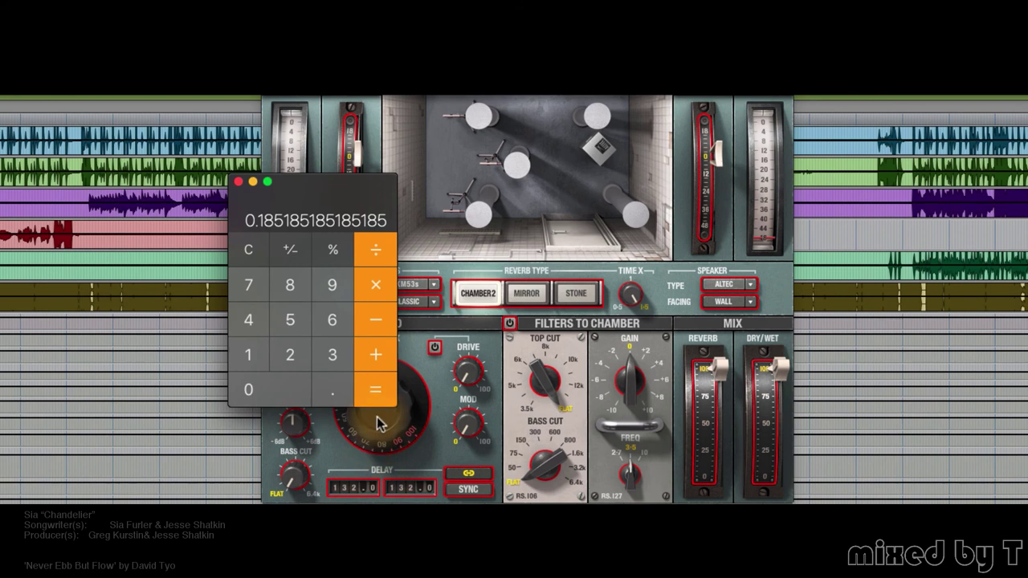
Enter 137 in the plug-in's left Delay field.
left_click(353, 485)
type("137")
key("Return")
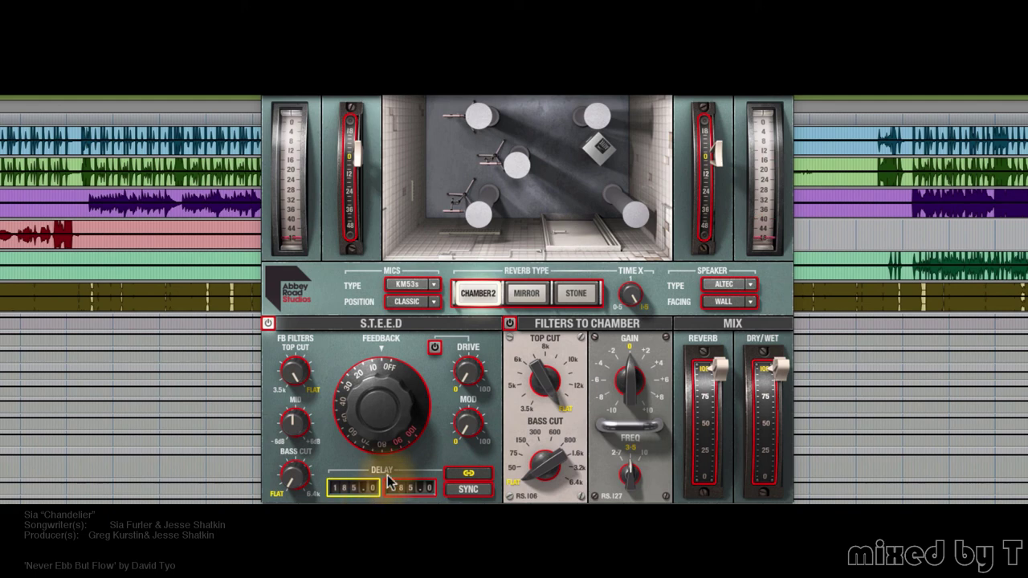
Halve the sixteenth note to a 0.0926 s thirty-second note and select the plug-in's Delay field.
left_click(338, 256)
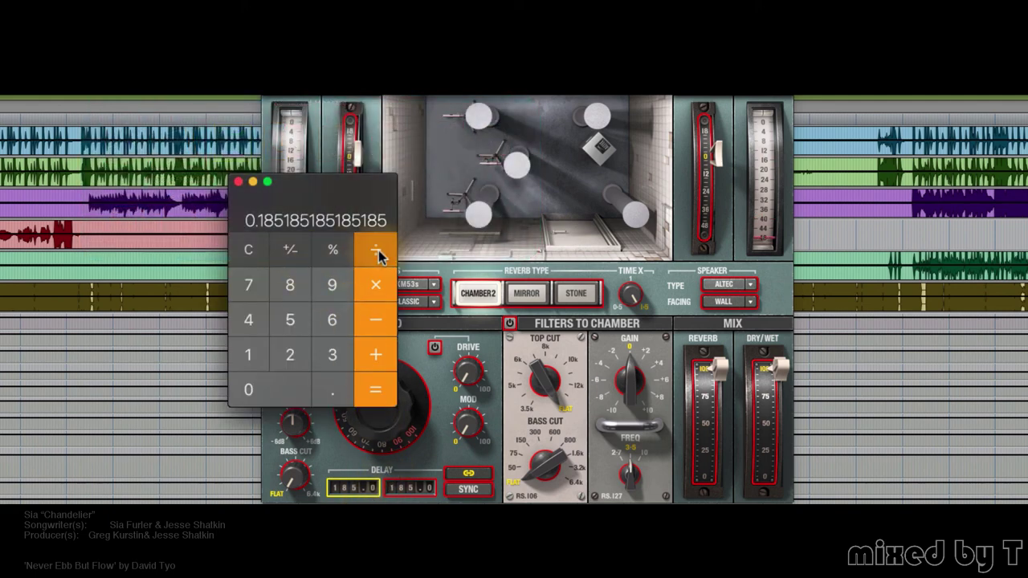
left_click(299, 362)
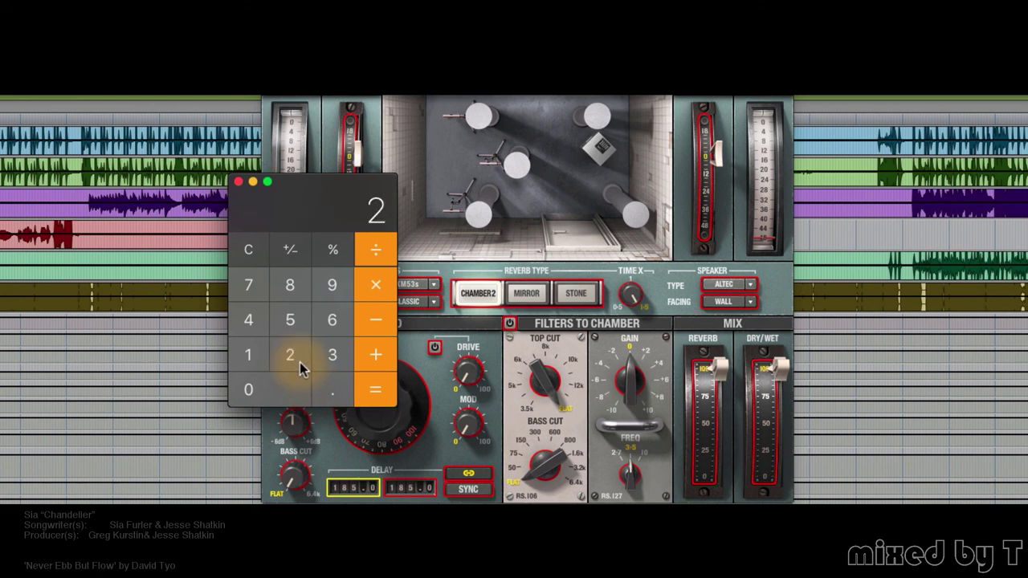
left_click(390, 394)
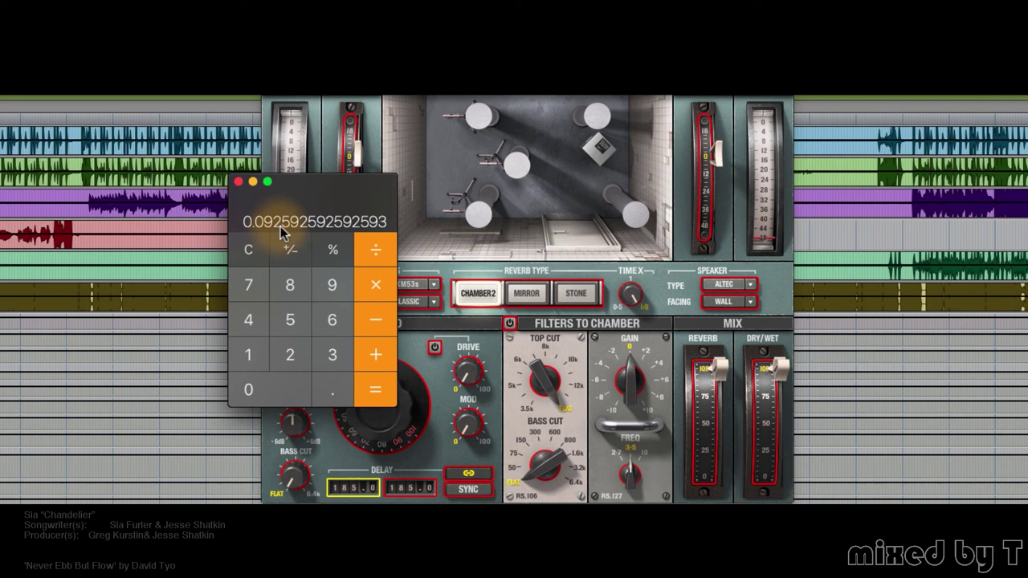
left_click(350, 487)
type("92")
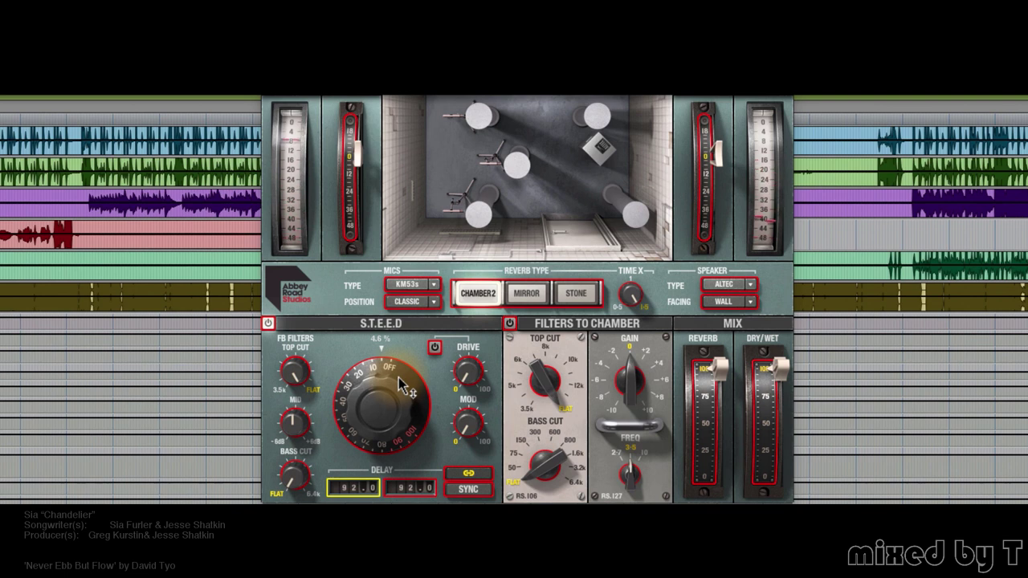
Drag the linked Delay readouts down from 92 to 48 ms on both channels.
left_click_drag(353, 487, 353, 513)
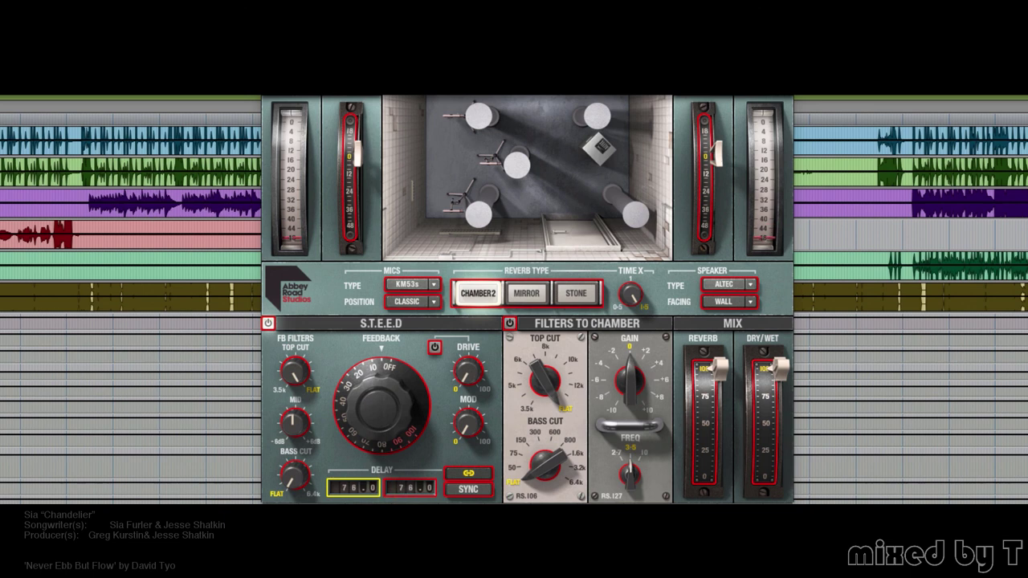
left_click_drag(354, 487, 345, 470)
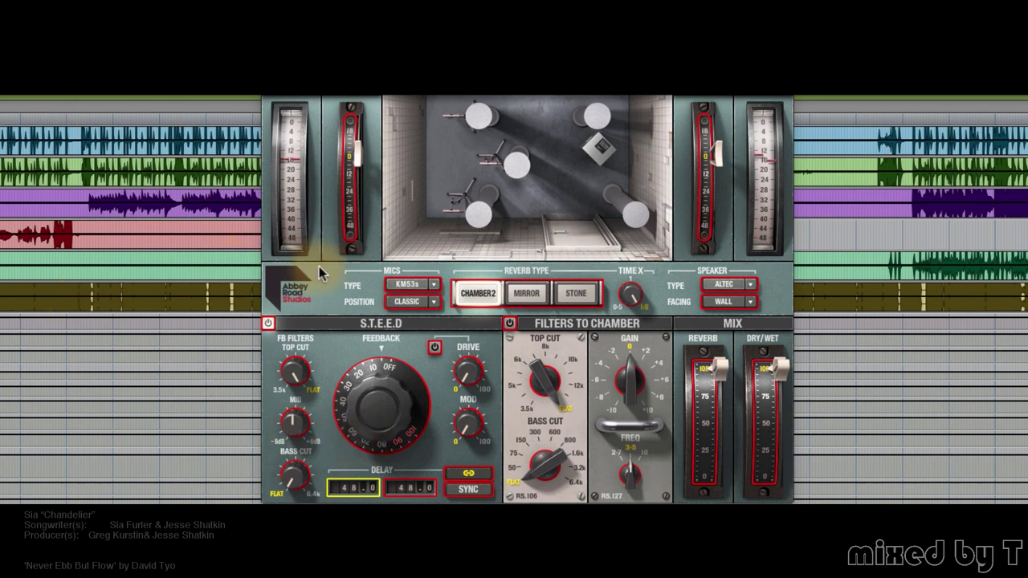
Toggle the S.T.E.E.D. section power, keeping the 48 ms delay.
left_click(269, 323)
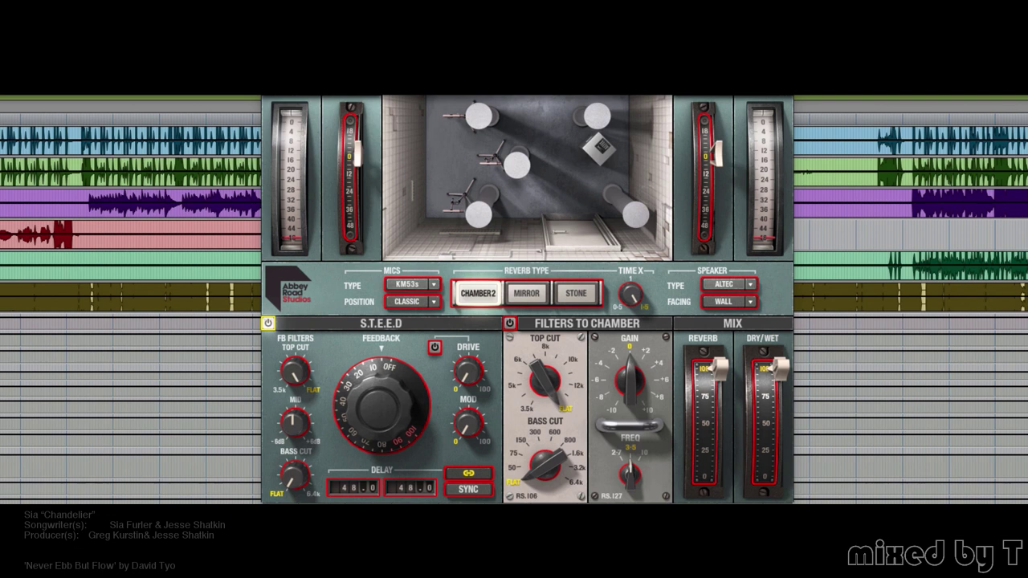
Switch from the Edit window to the Mix window with Ctrl+=.
key("ctrl+equal")
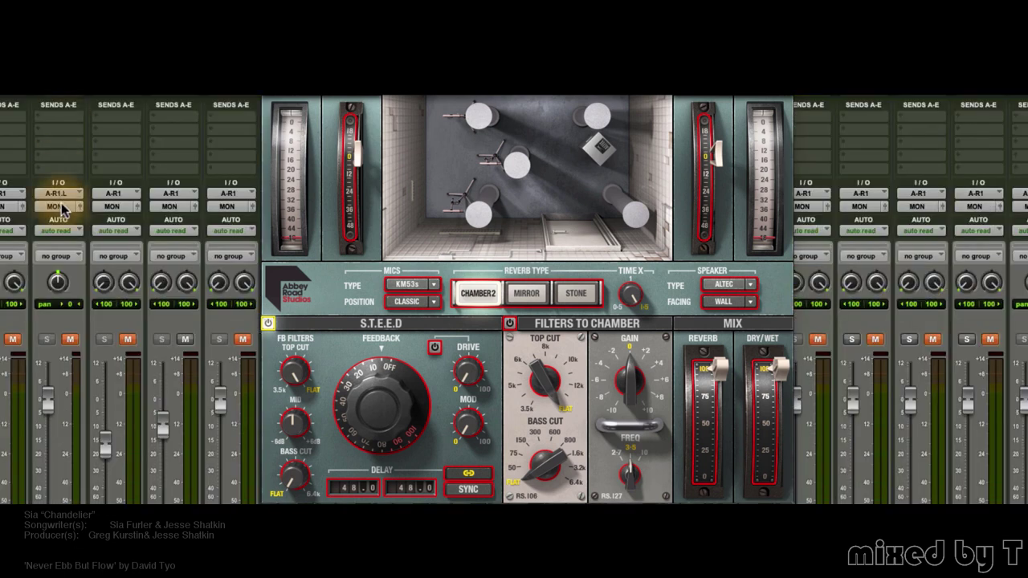